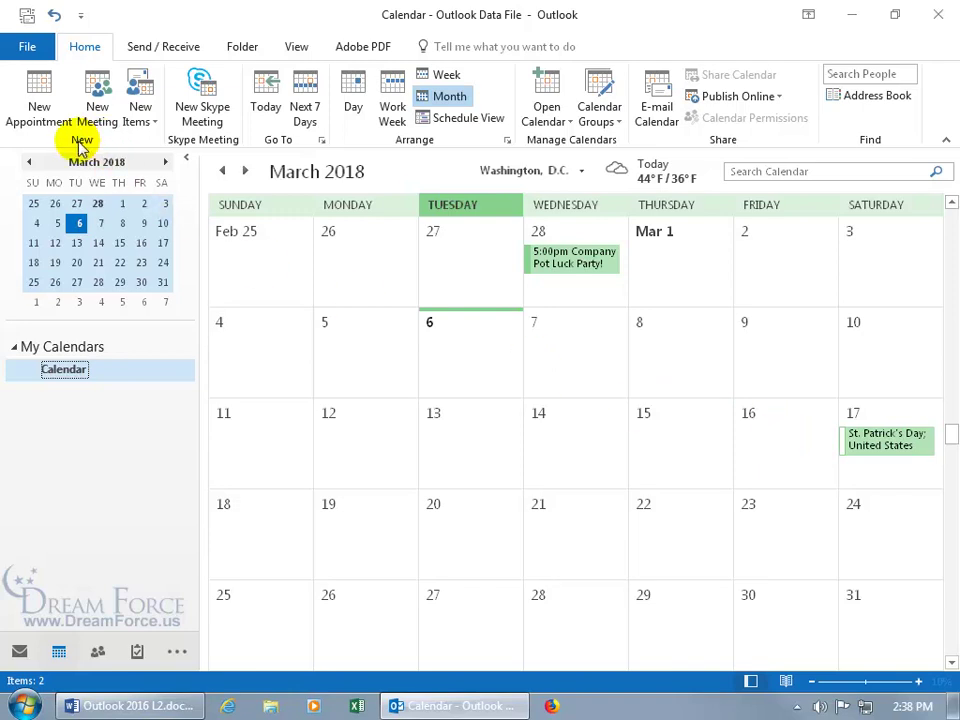
click(39, 107)
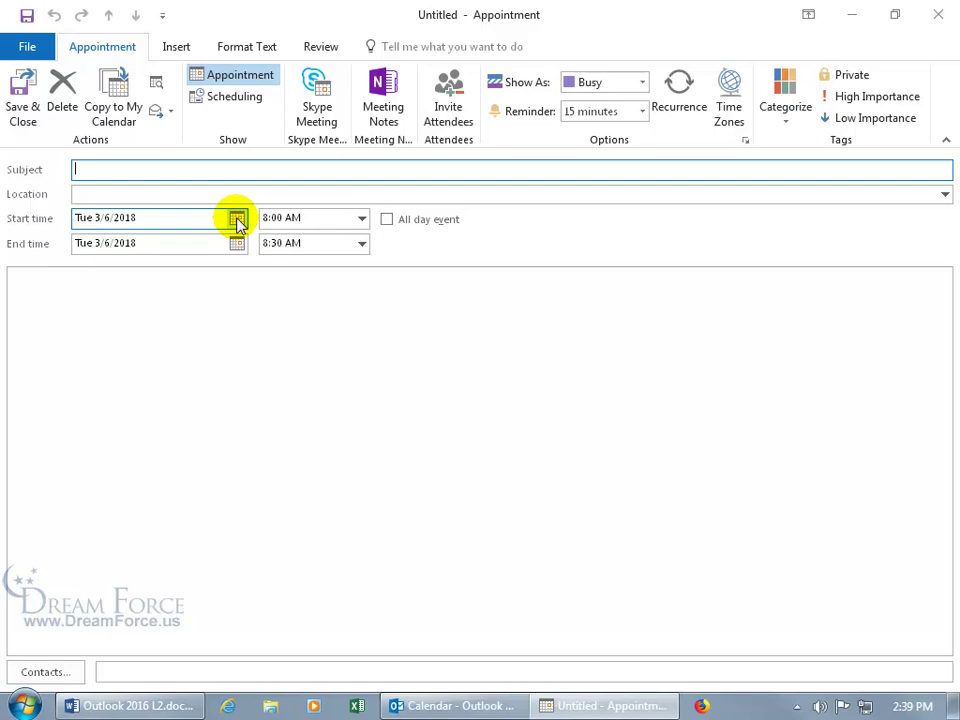
click(938, 15)
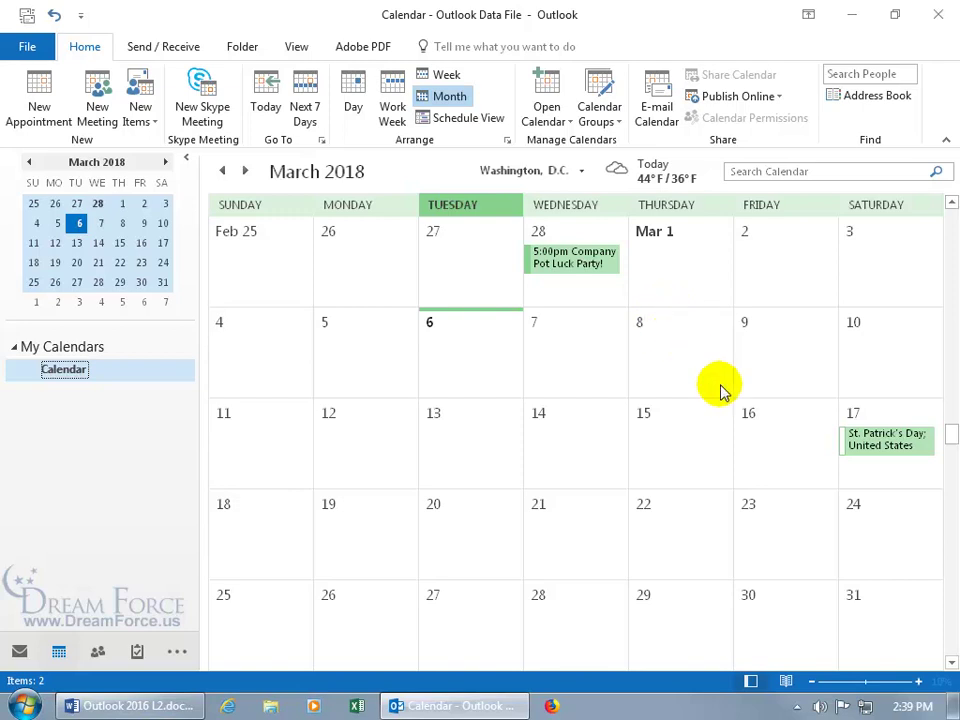
double_click(776, 446)
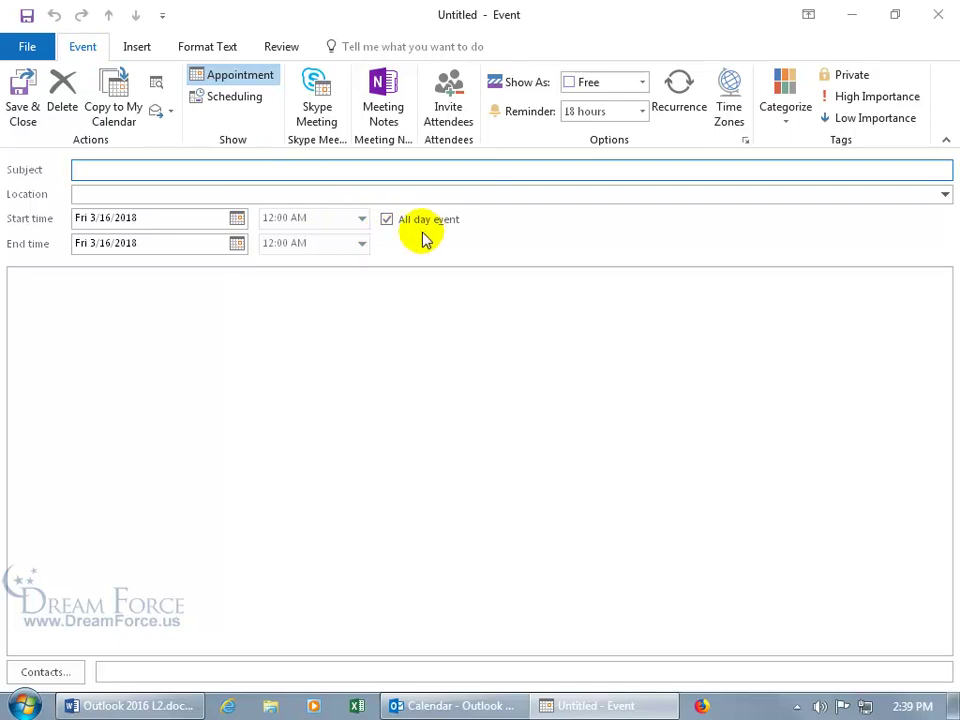
click(388, 224)
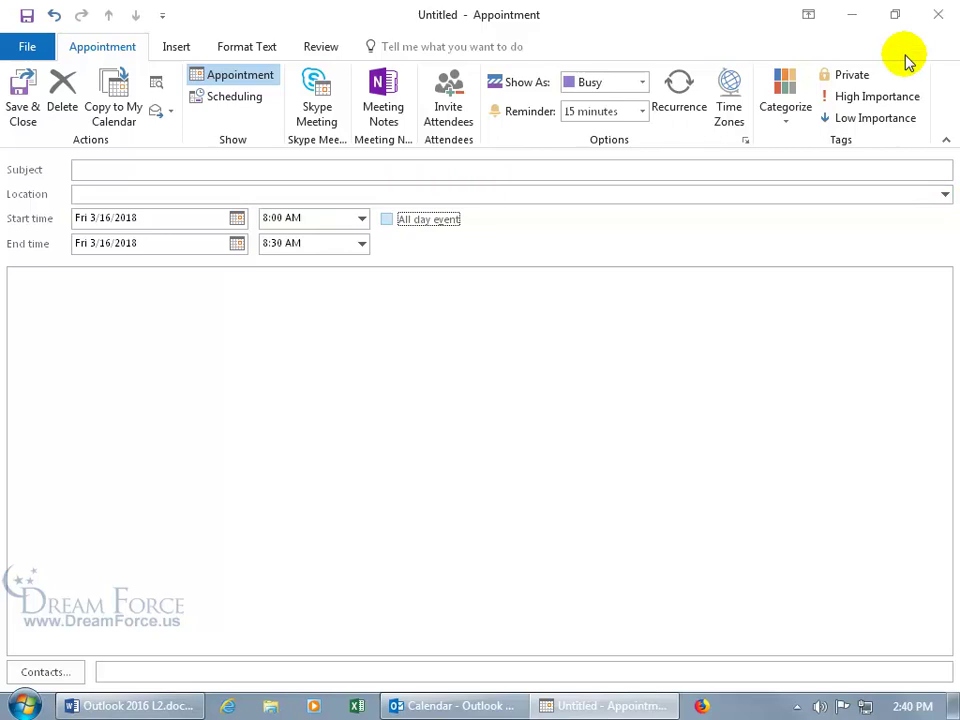
click(936, 14)
click(493, 407)
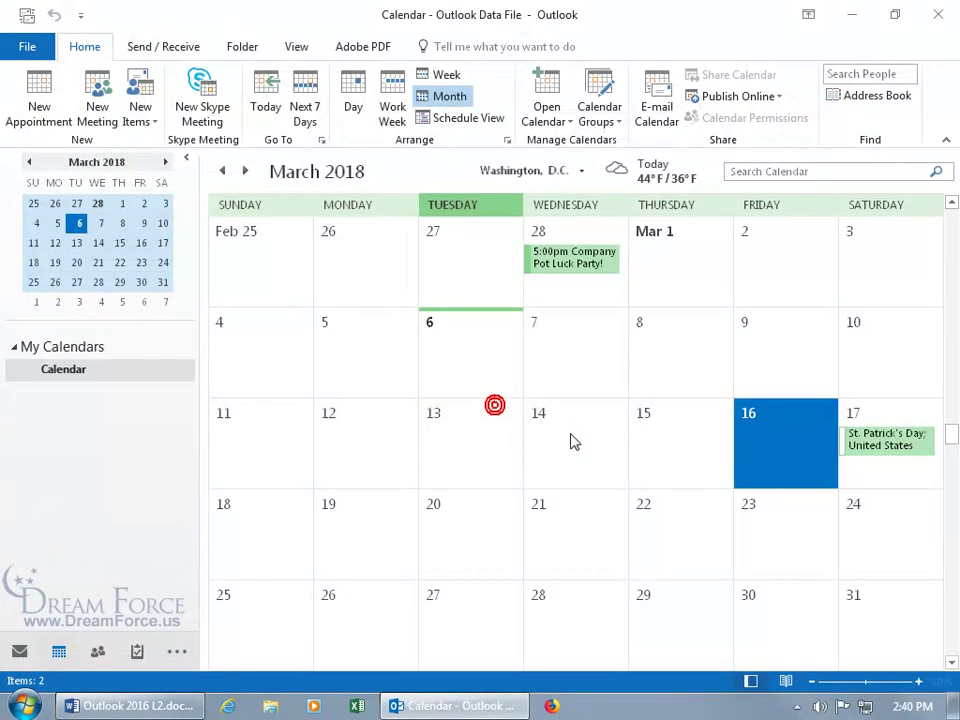
click(770, 440)
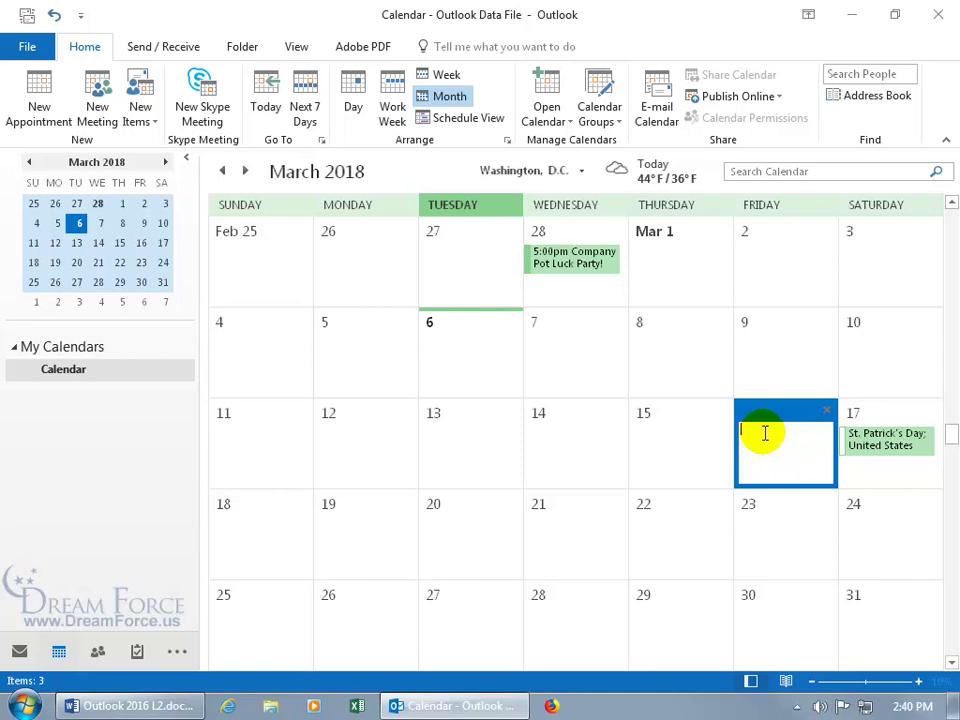
click(825, 410)
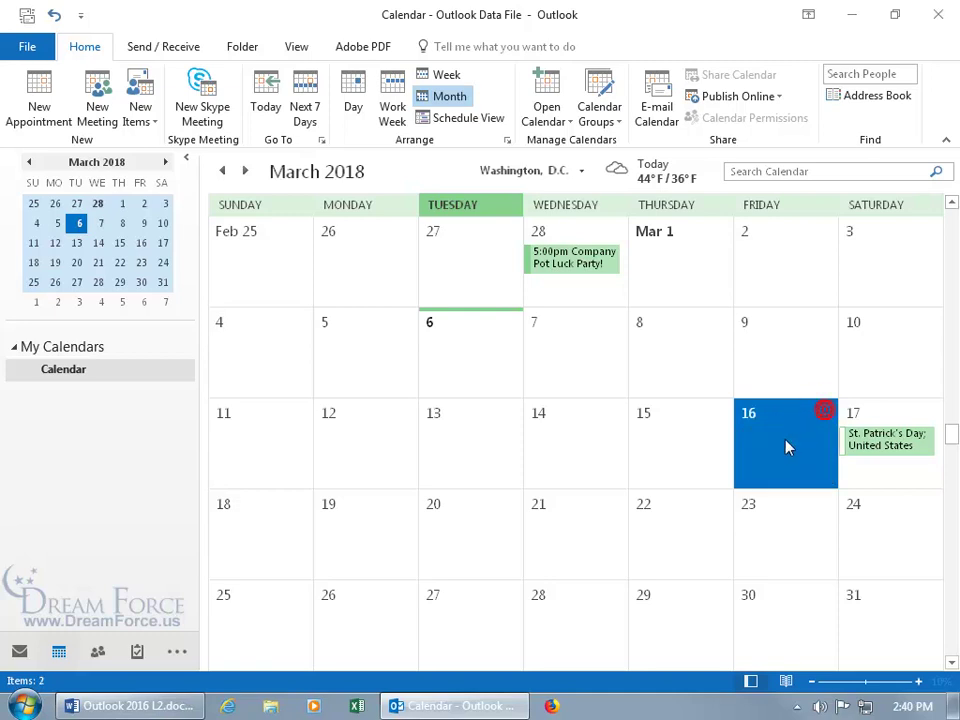
click(773, 443)
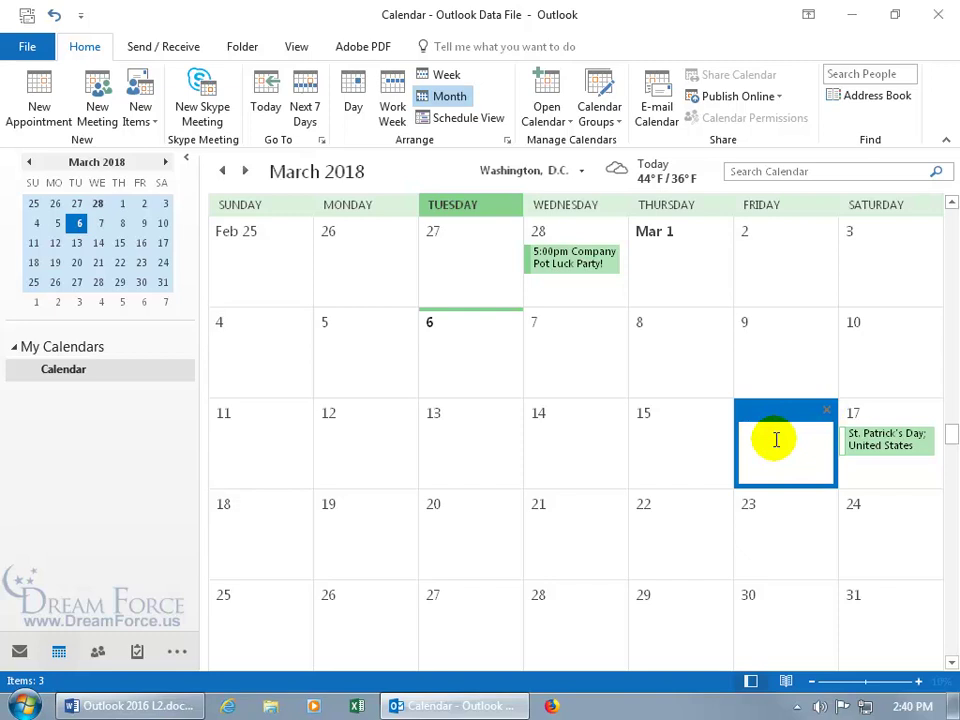
click(776, 442)
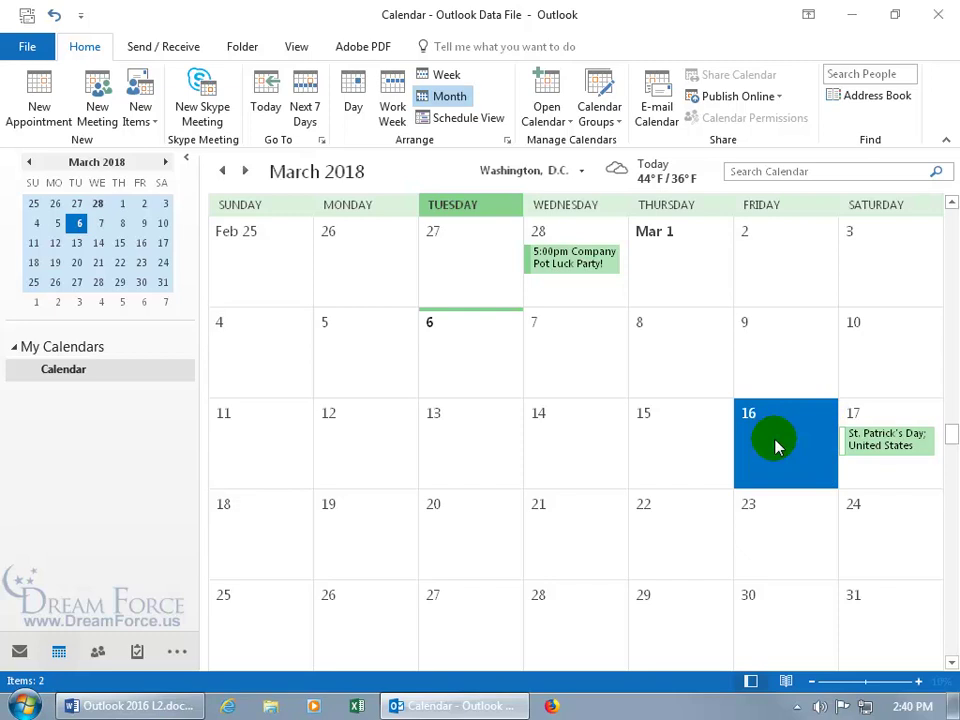
- Create a new appointment on Friday, March 16, enter a lunch subject naming the guest, and set the location to The Roof
right_click(771, 441)
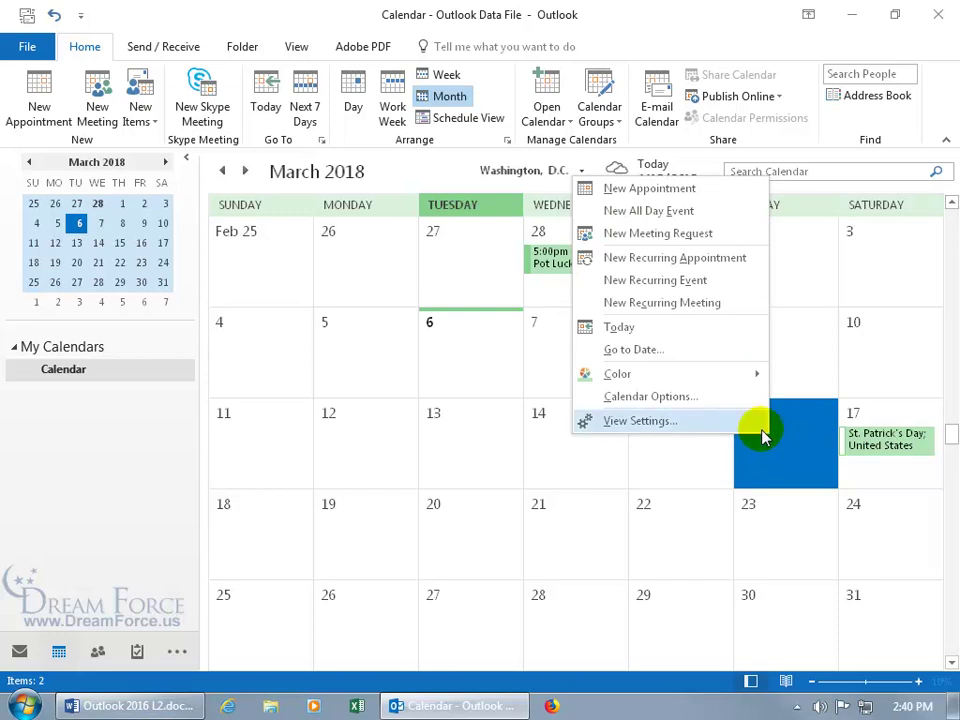
click(650, 190)
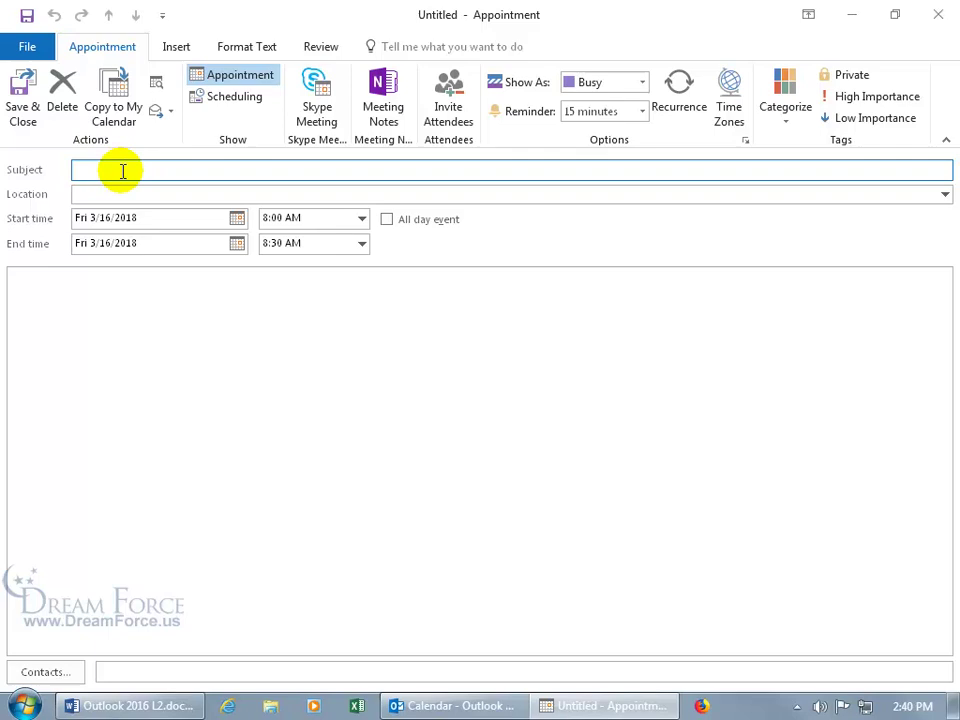
text(Lunch w/Mr. Humphries)
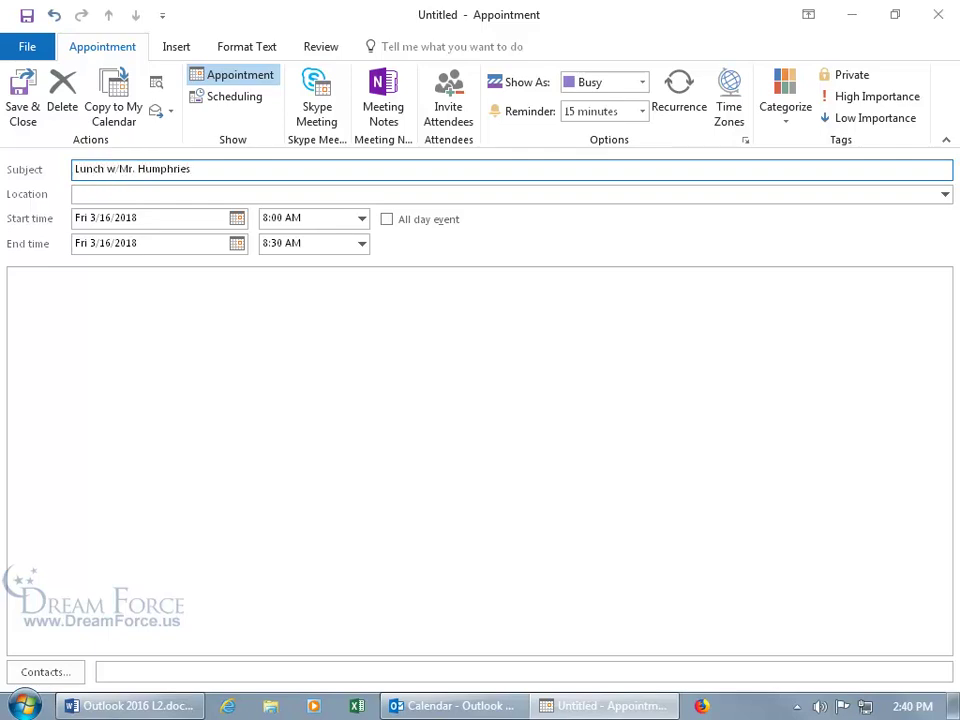
click(126, 193)
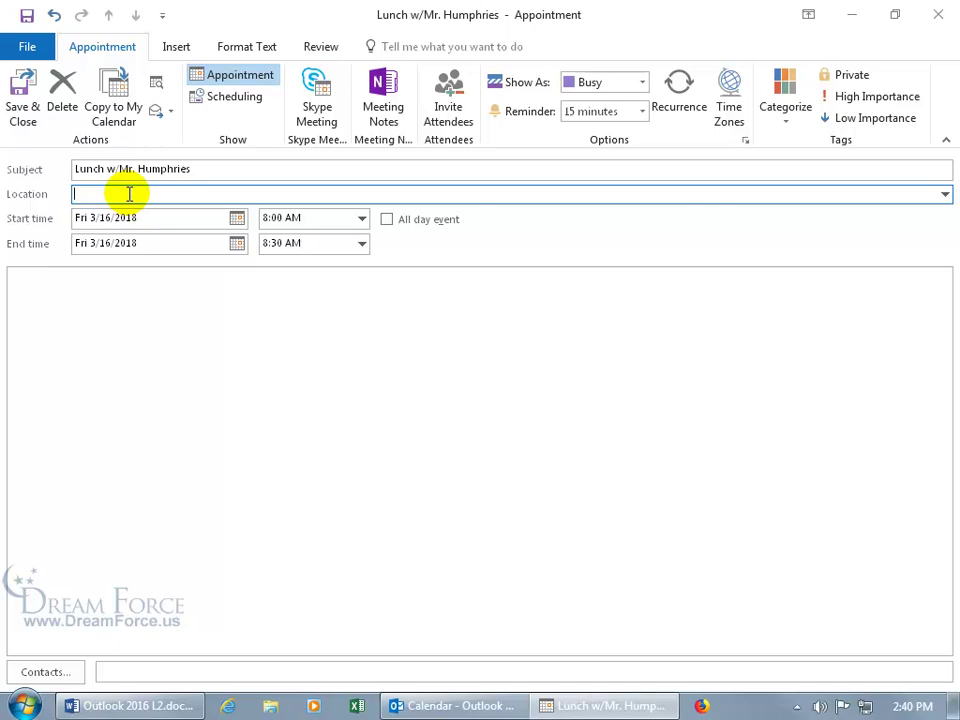
text(The Roof)
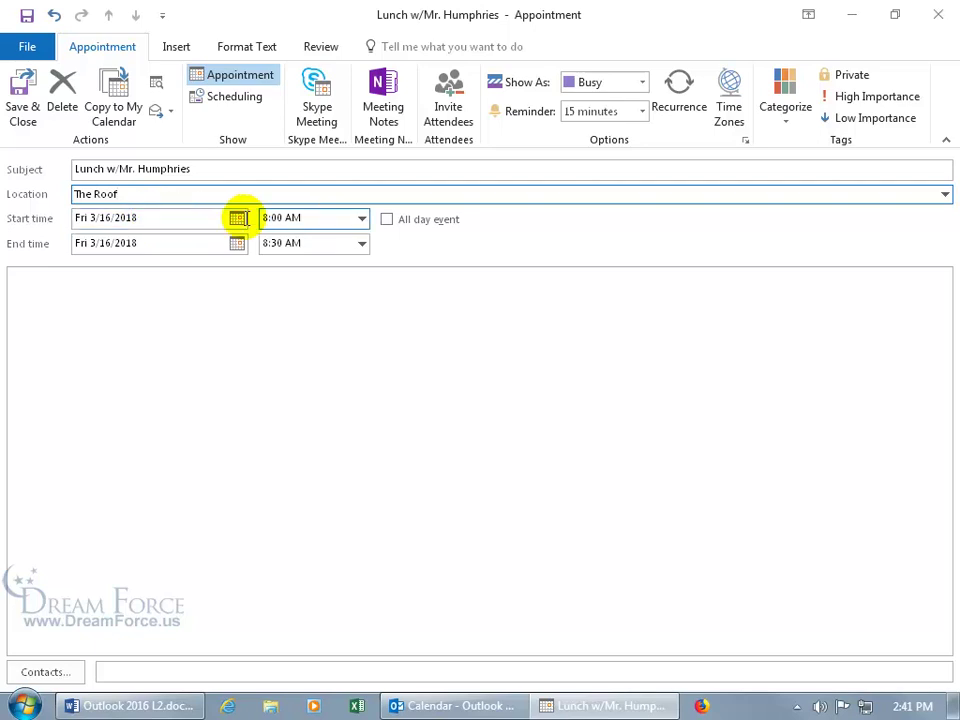
- Set the appointment to start at 12:00 PM and end at 1:00 PM
click(362, 219)
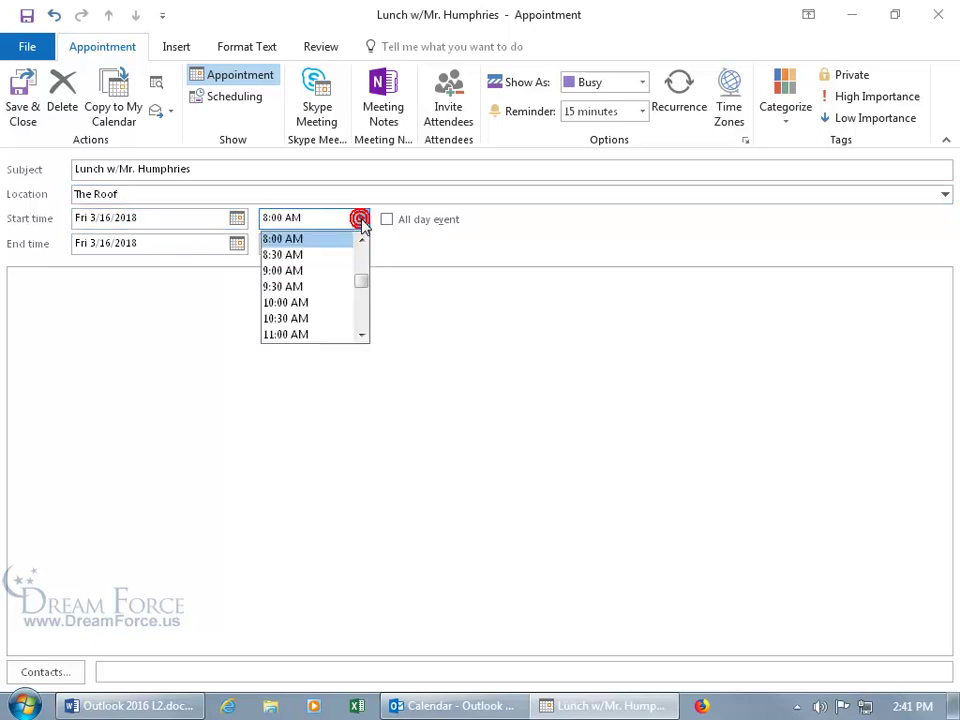
click(362, 336)
click(362, 336)
click(362, 336)
click(362, 336)
click(332, 303)
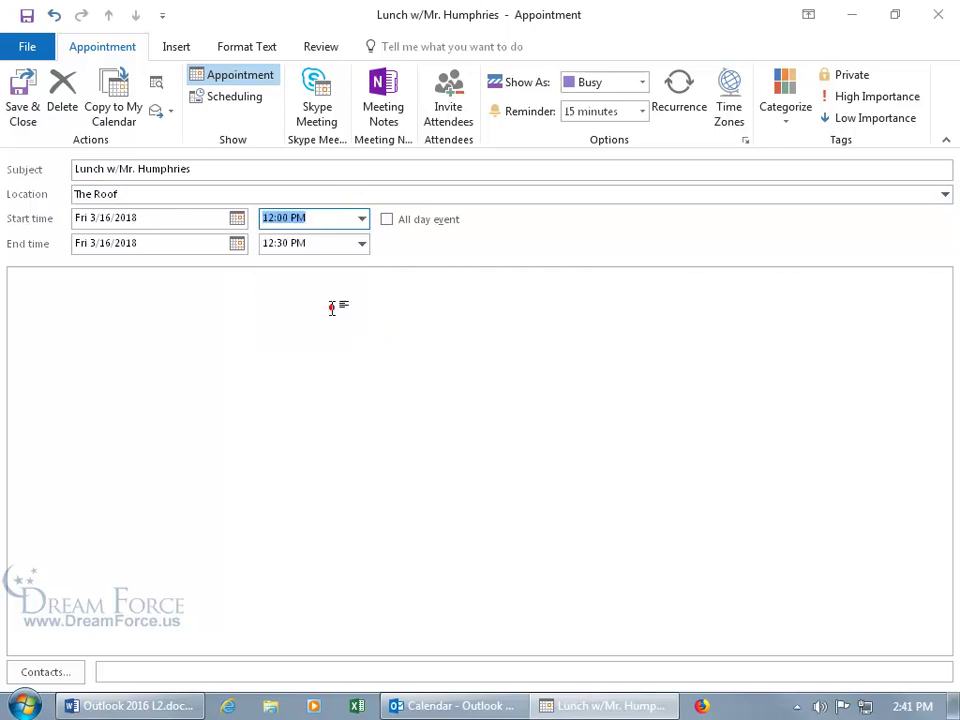
click(362, 245)
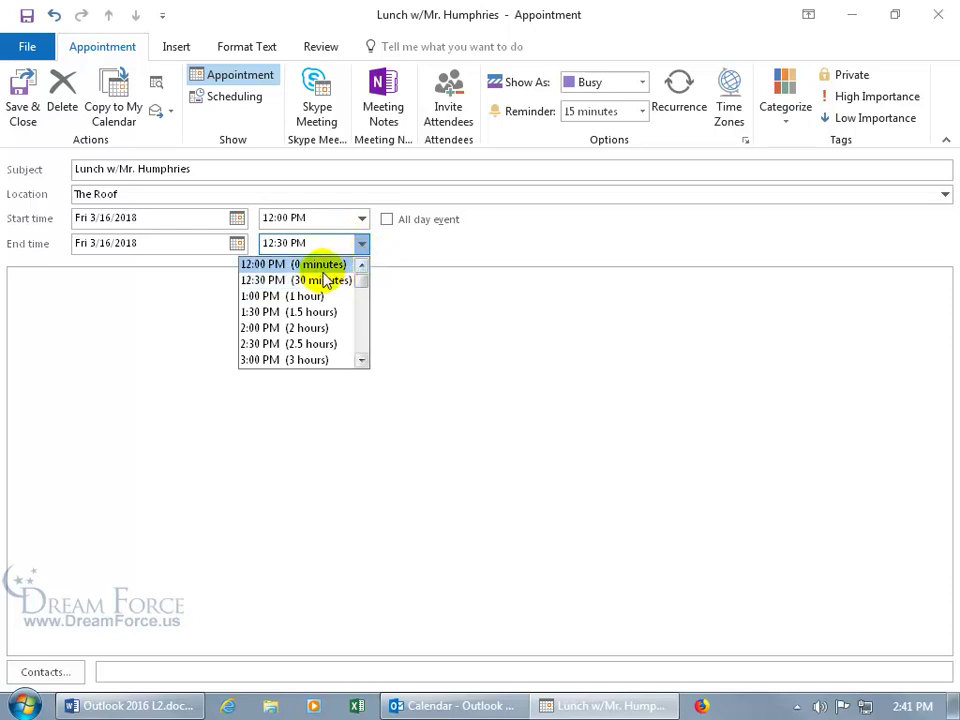
click(259, 297)
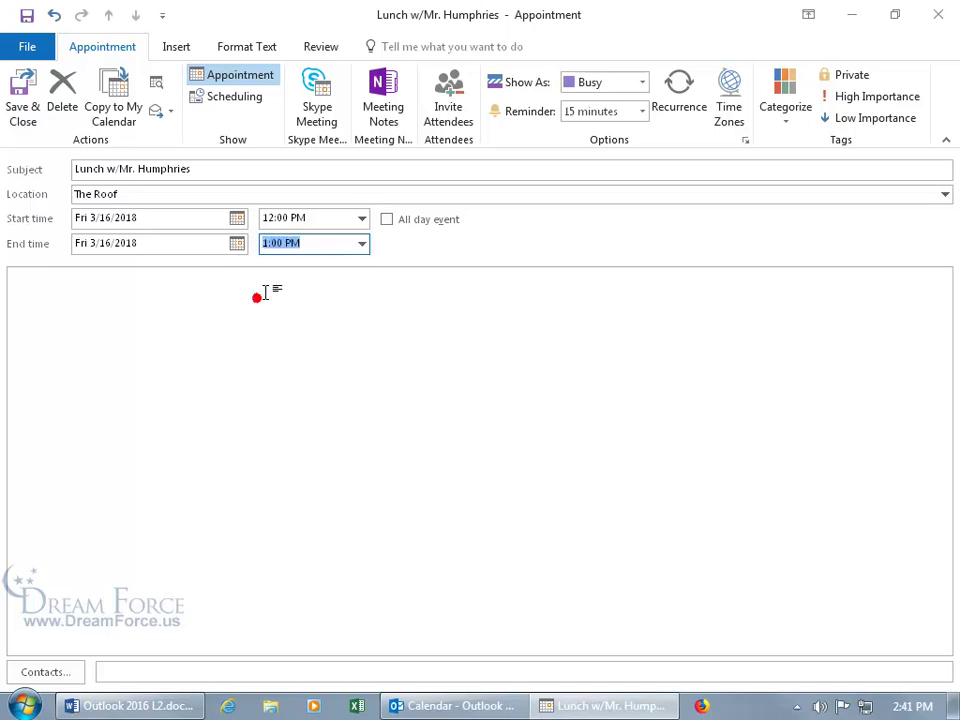
- Change the appointment's end time to the custom value 1:01 PM
click(278, 243)
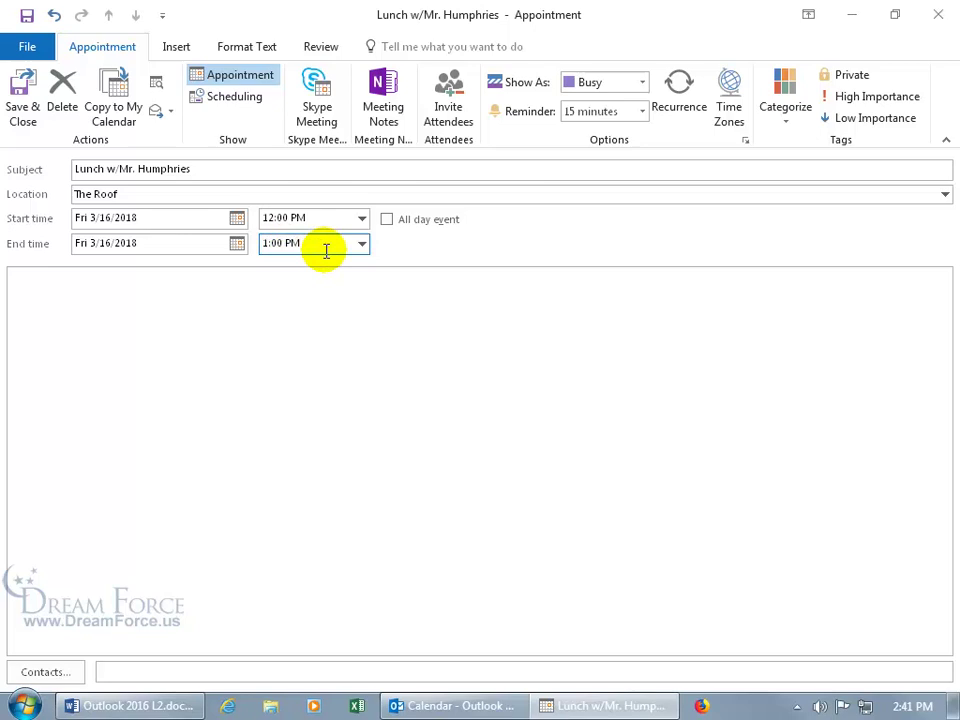
key(Delete)
text(1)
key(Tab)
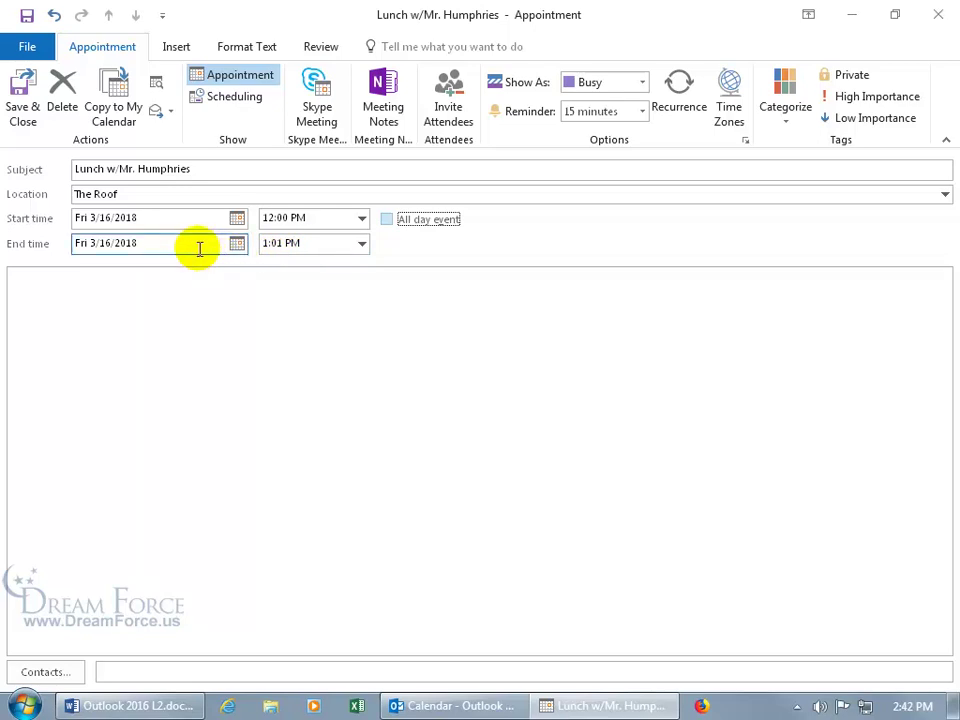
- Try Saturday, 3/17/2018 as the appointment's end date and return it to Friday, 3/16/2018
click(237, 243)
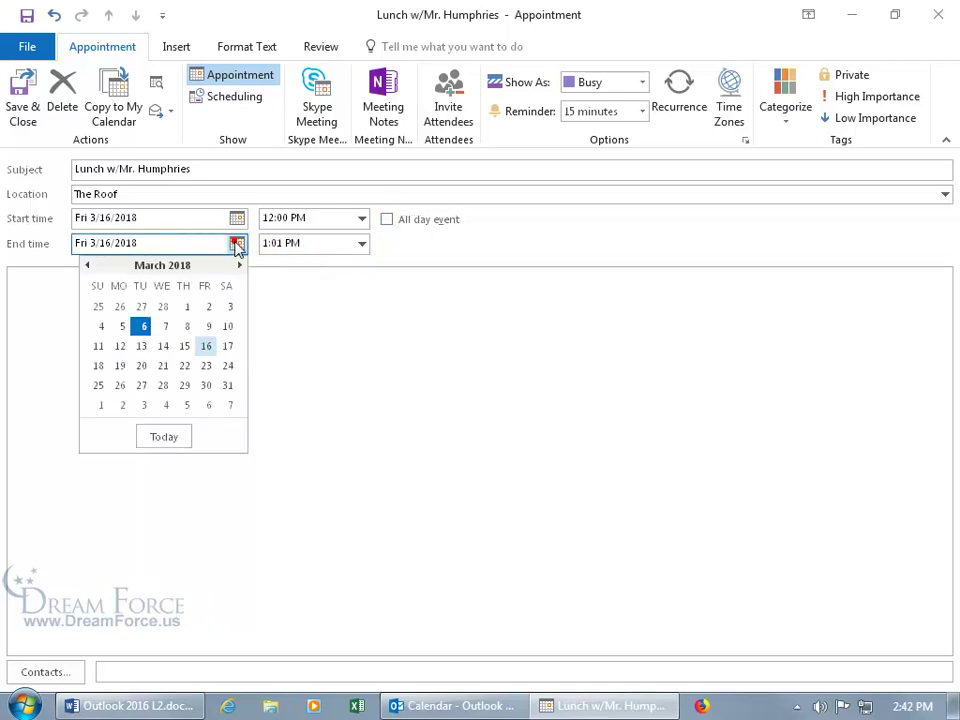
click(222, 346)
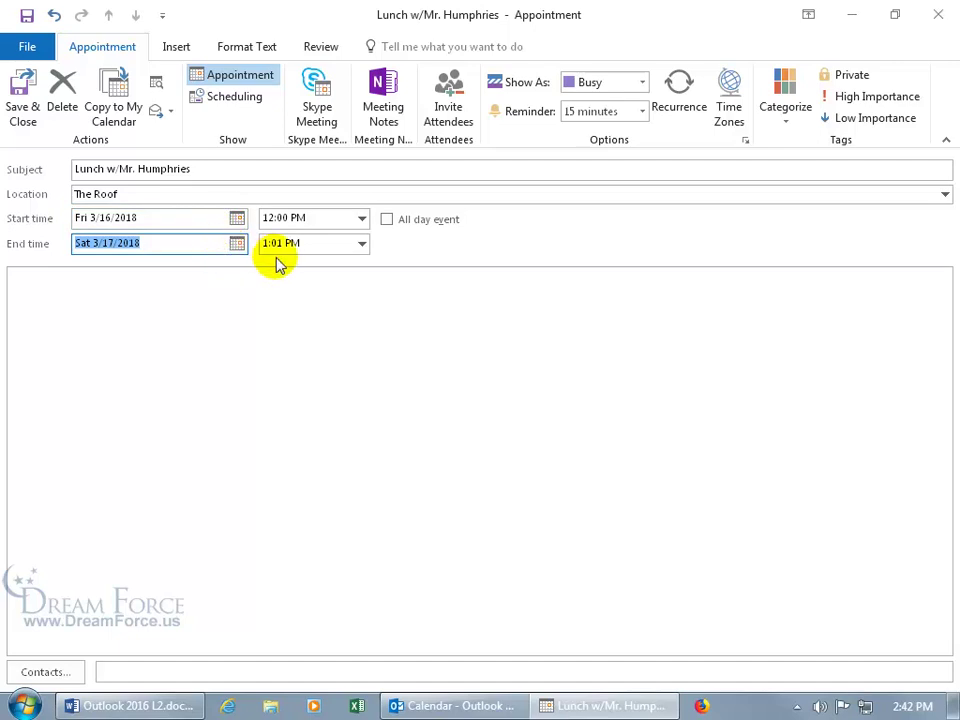
click(237, 244)
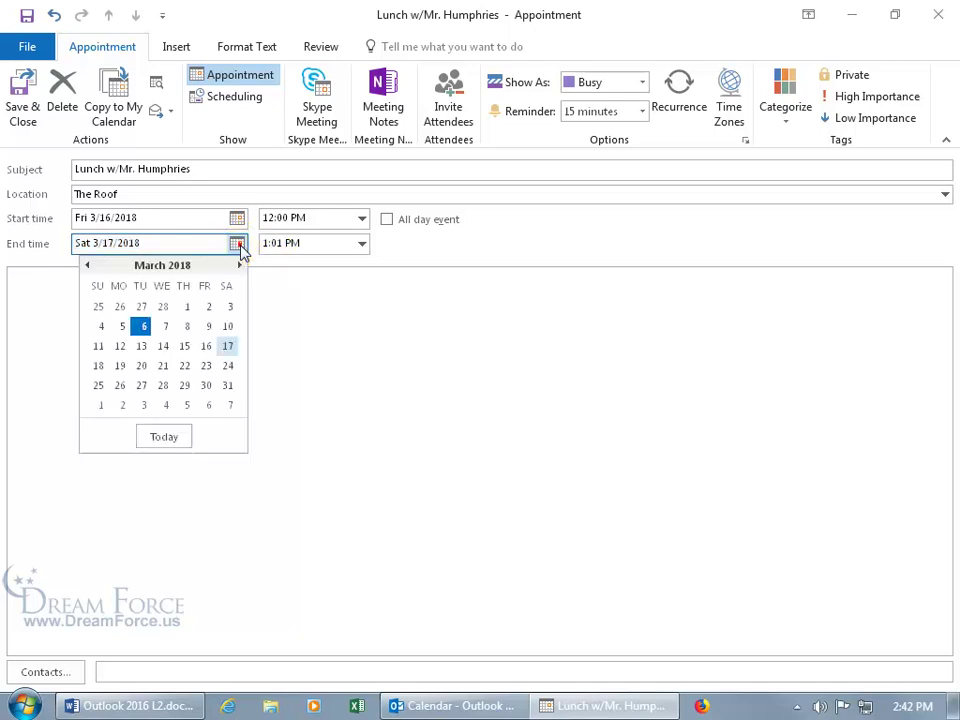
click(206, 345)
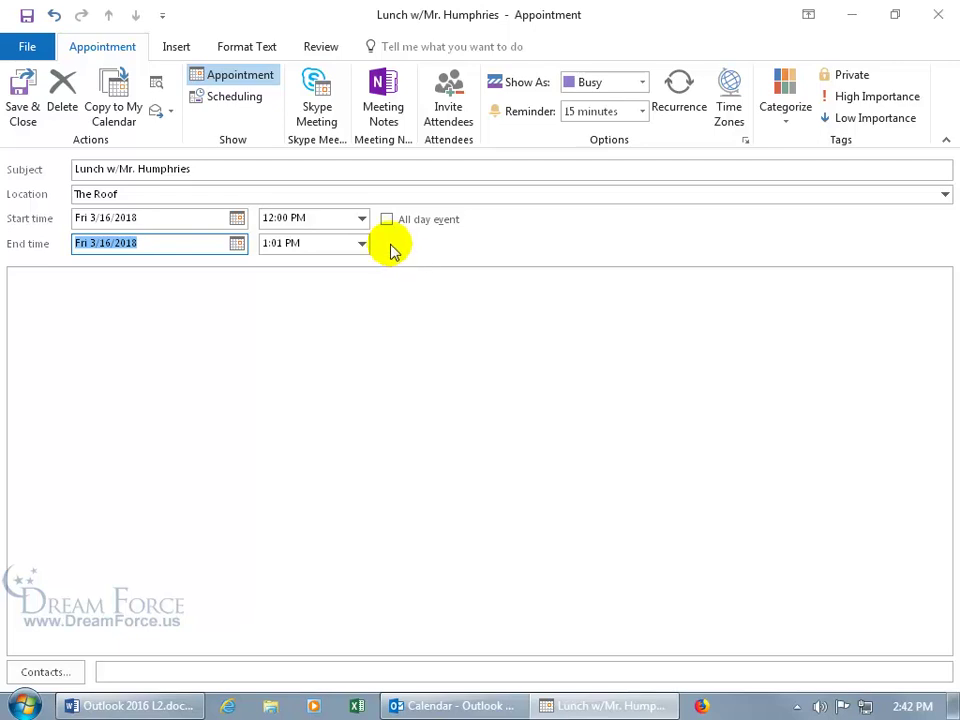
- Add the note "Be sure to bring my members card for a discount." to the appointment's body
click(206, 284)
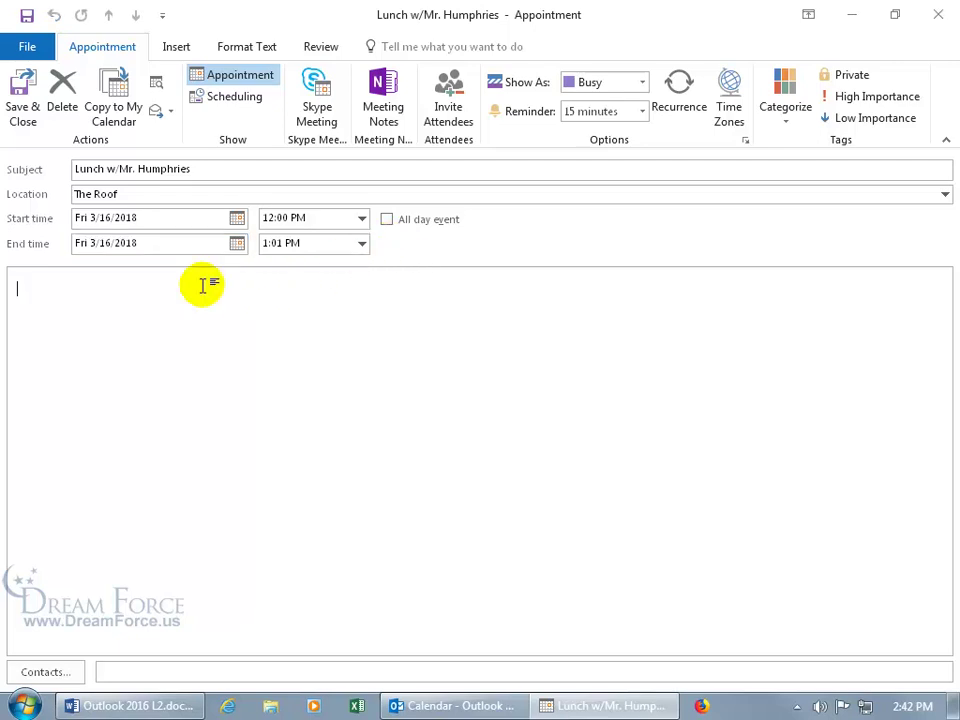
text(B)
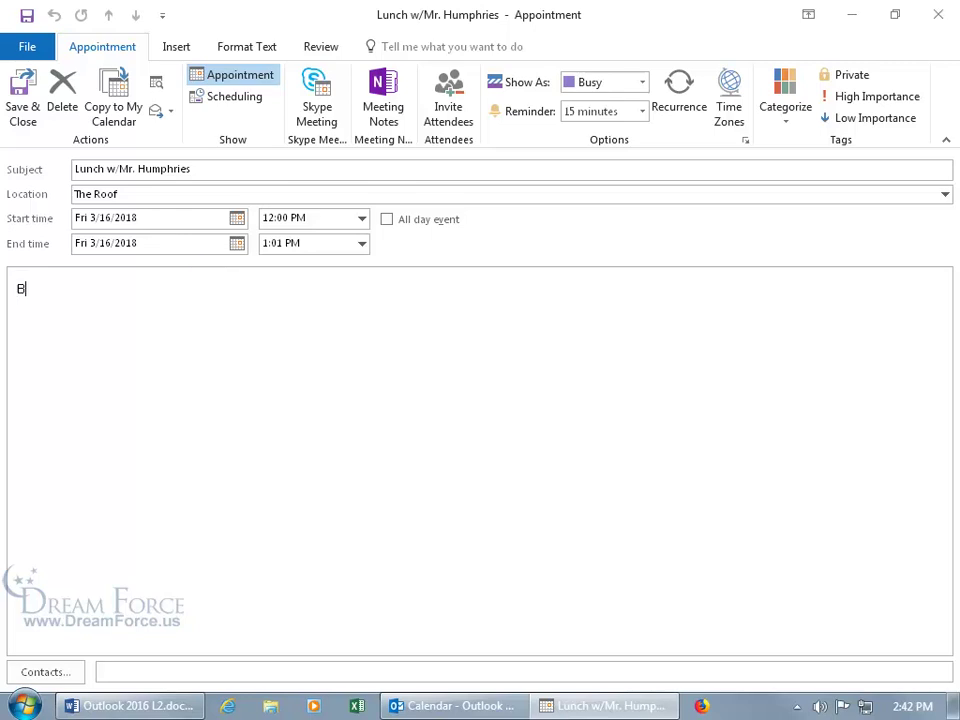
text(e sure to bring my members card for a discount.)
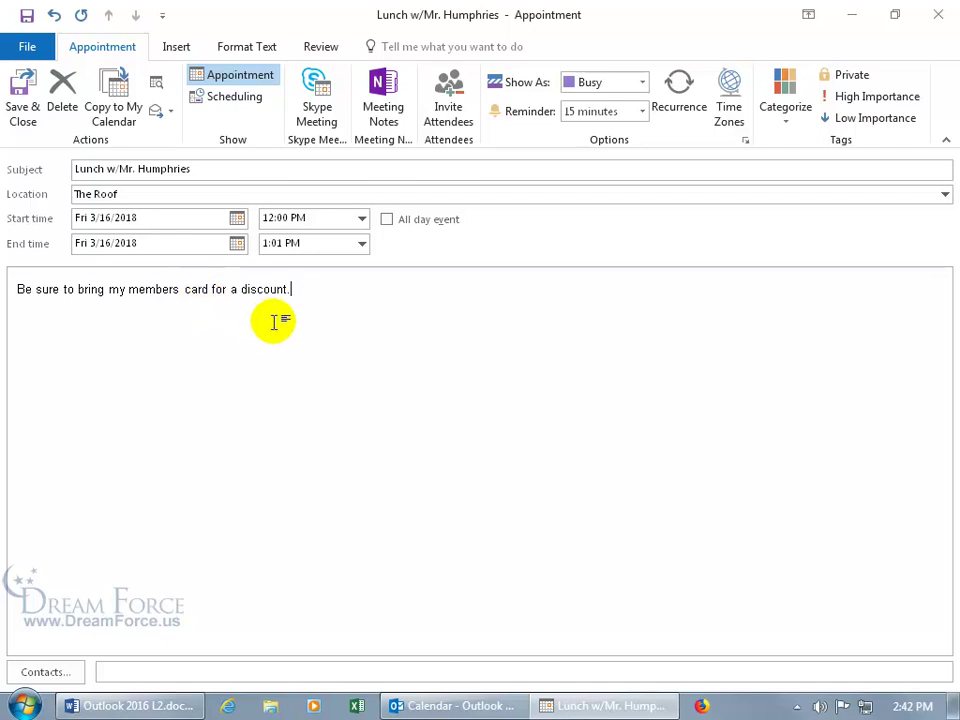
- Make the word "discount" in the appointment note bold
click(178, 48)
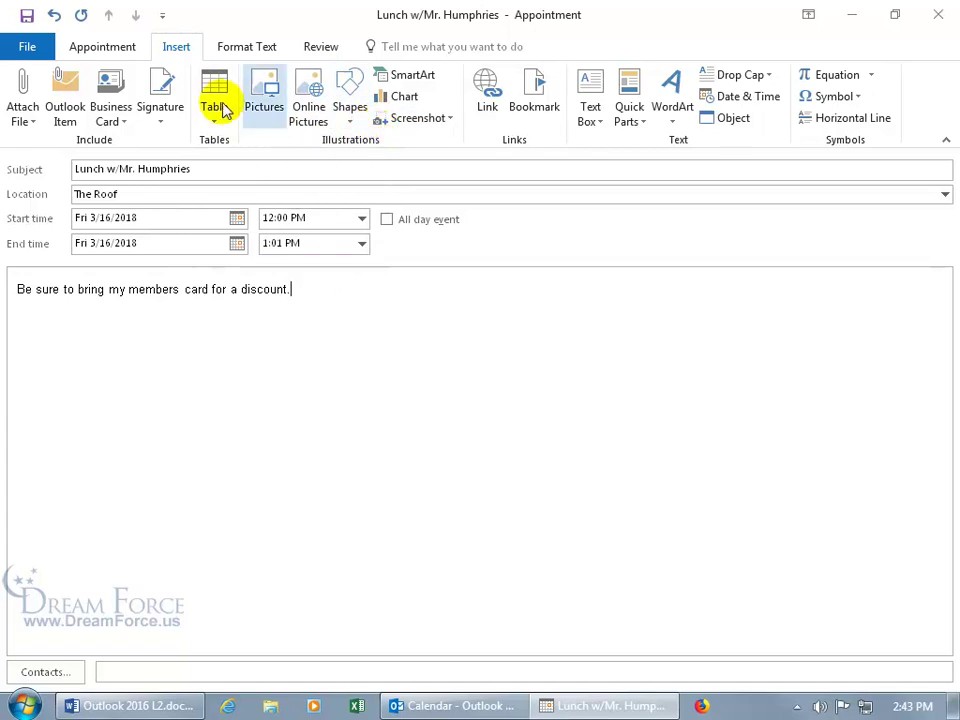
click(252, 47)
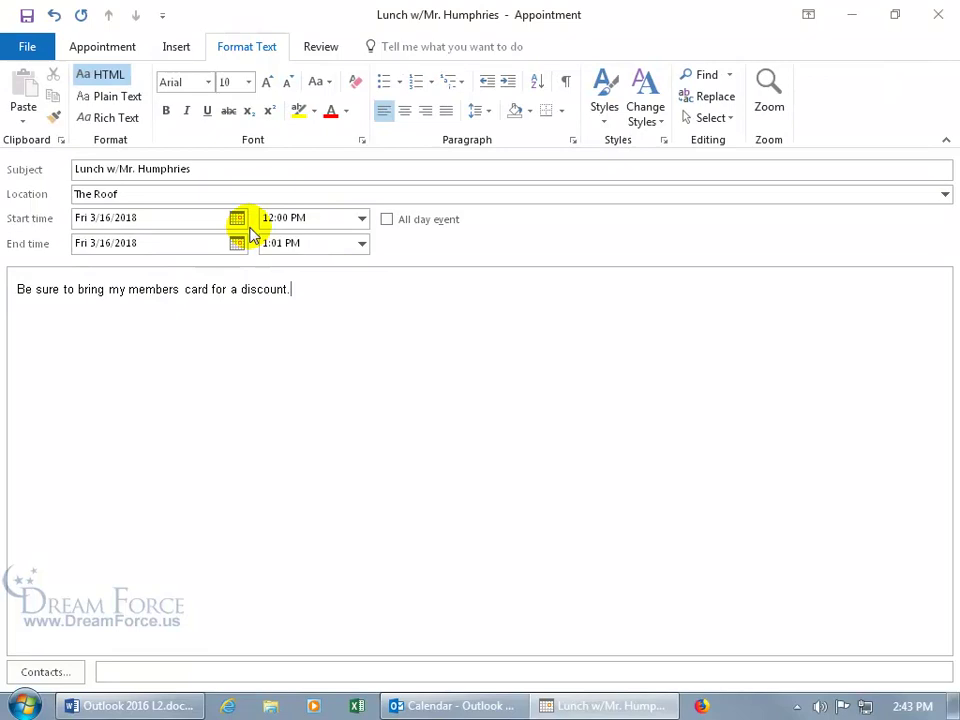
double_click(256, 289)
key(ctrl+b)
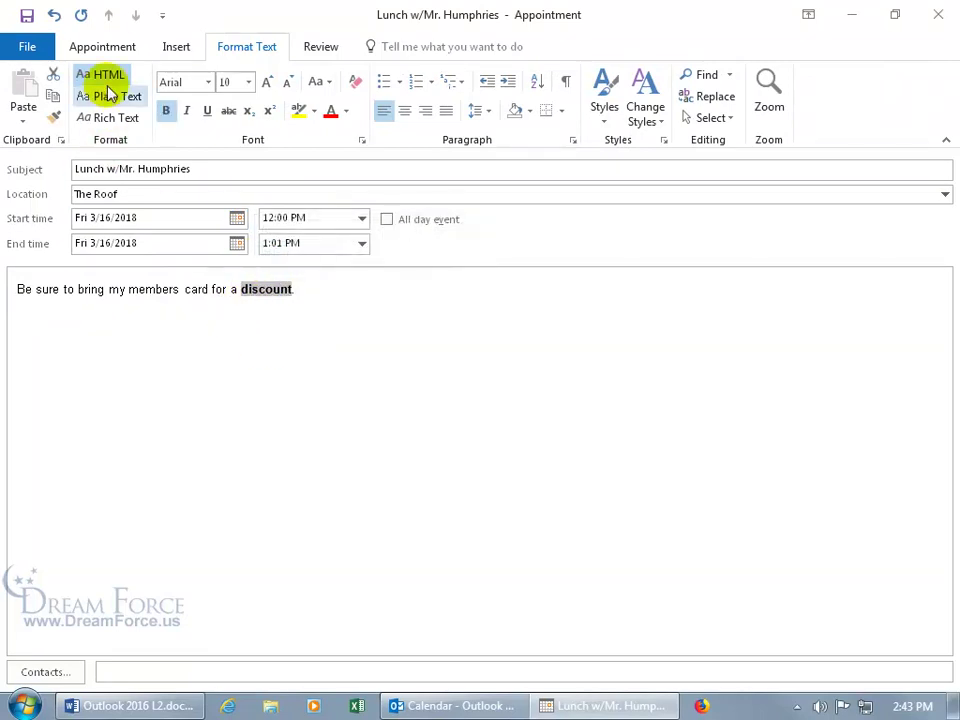
- Set the lunch appointment's reminder to 2 weeks before the start
click(110, 50)
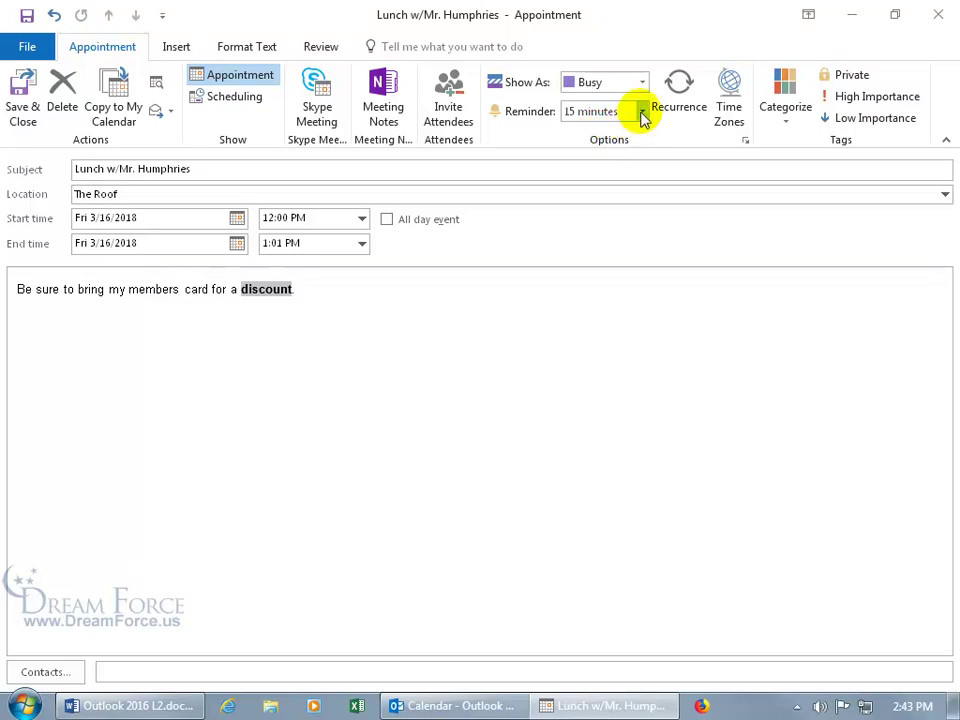
click(641, 111)
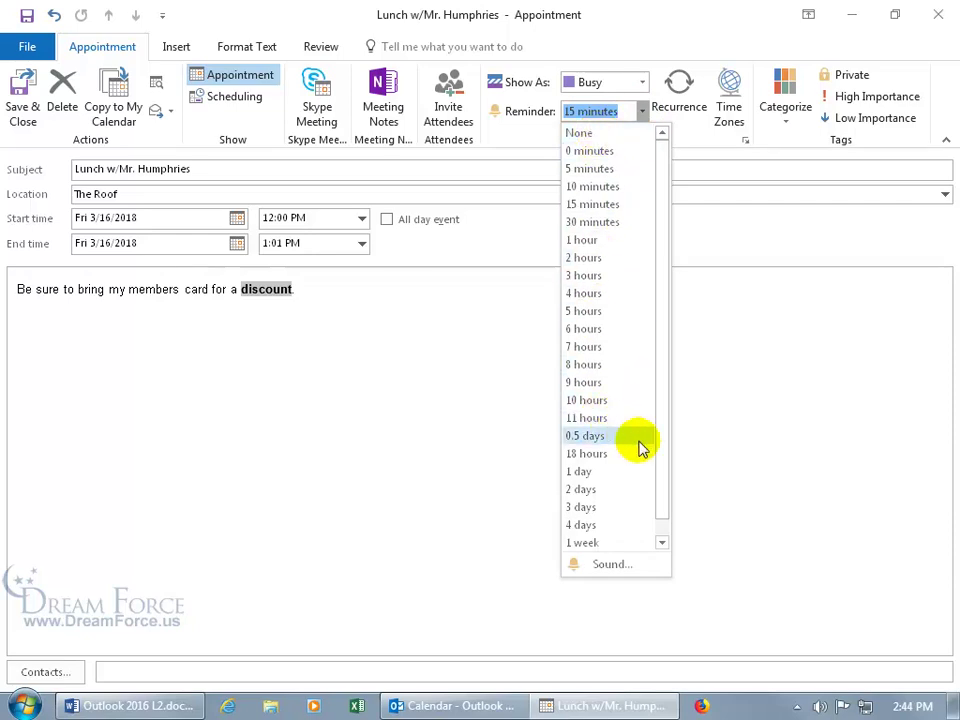
scroll(658, 474, down, 1)
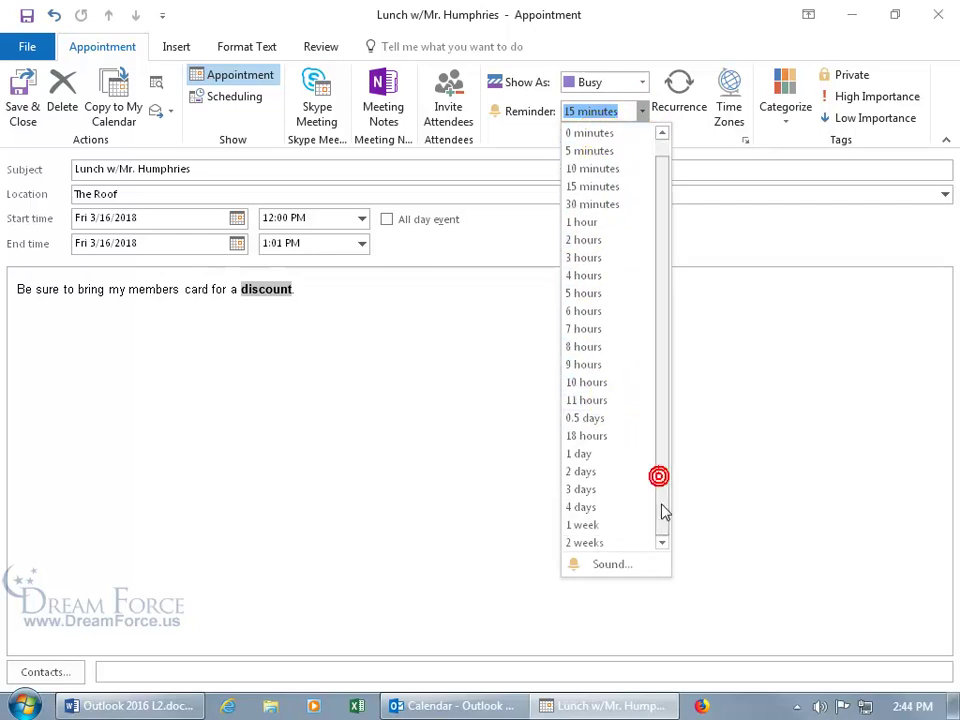
click(610, 541)
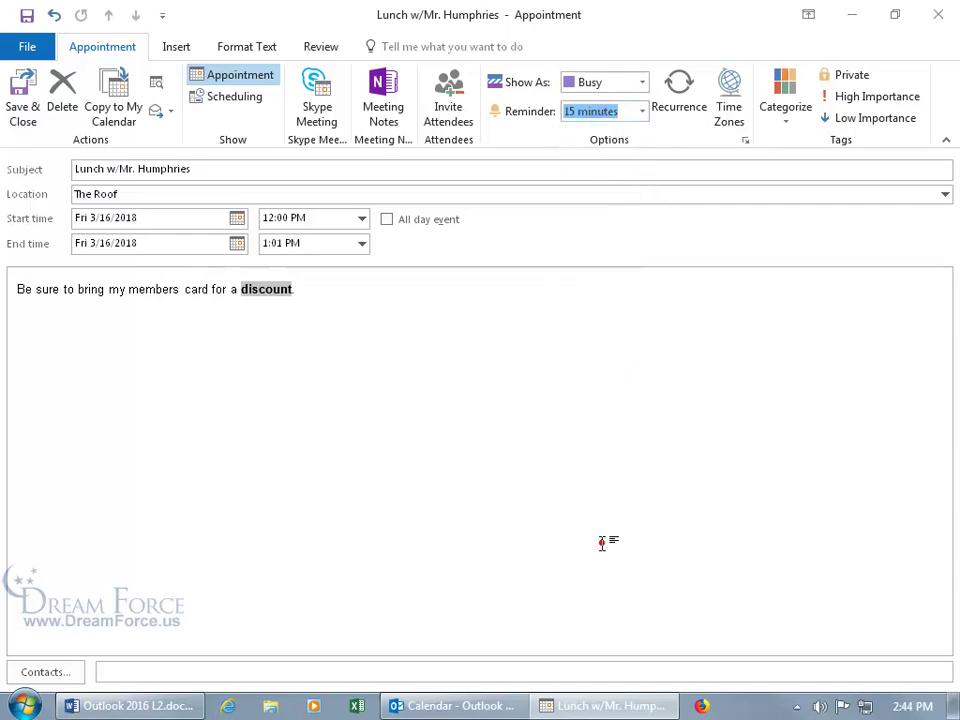
- Change the reminder to the custom value 3 weeks, and save and close the appointment
click(569, 113)
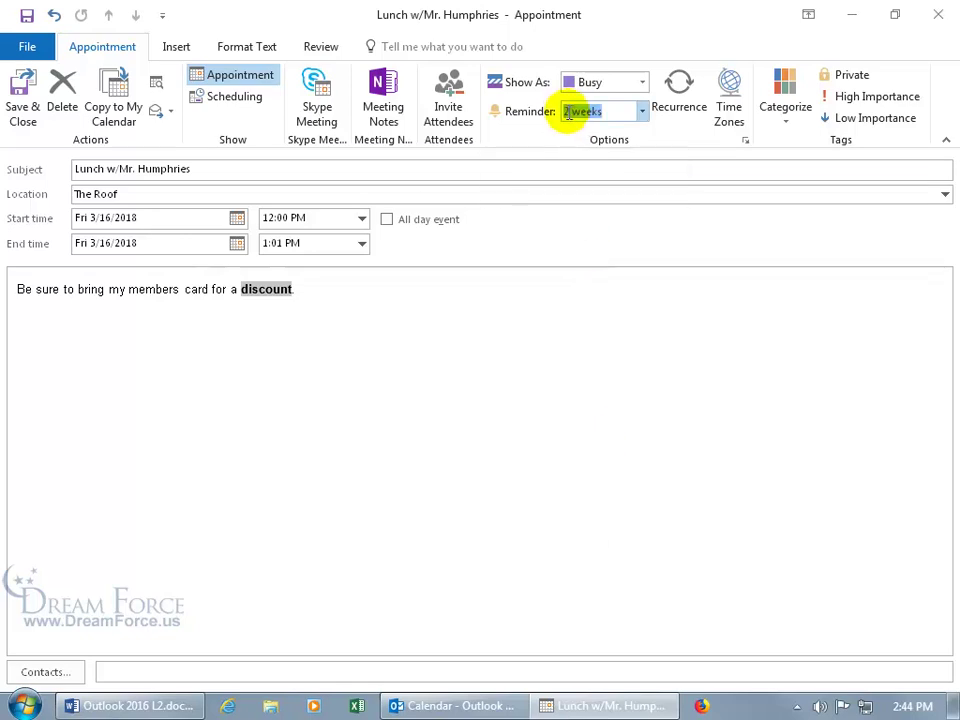
click(566, 112)
key(Delete)
key(Delete)
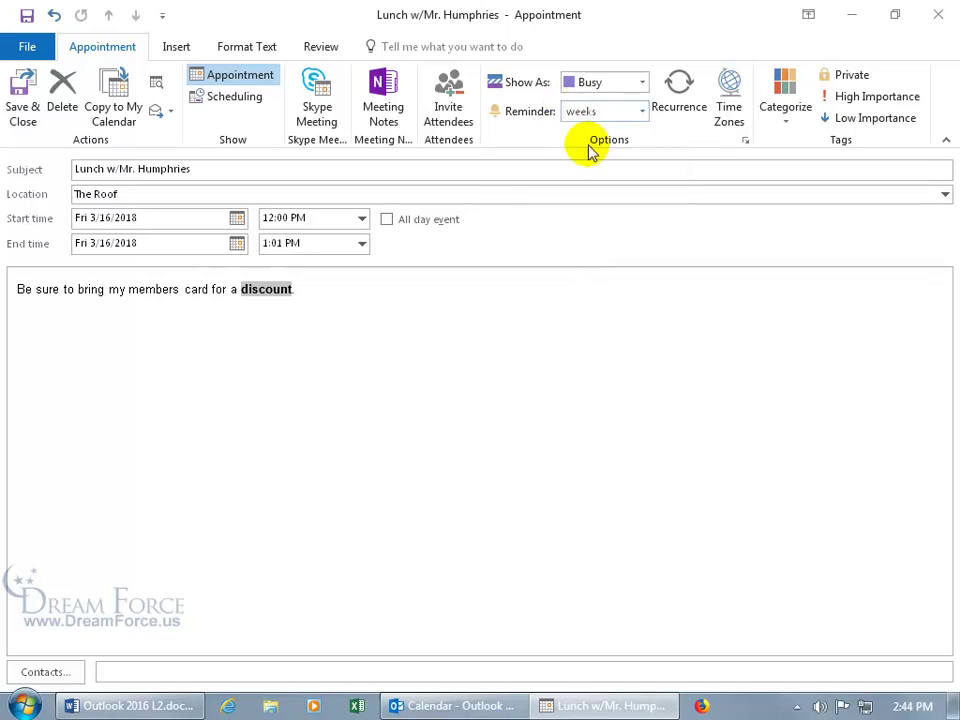
text(3)
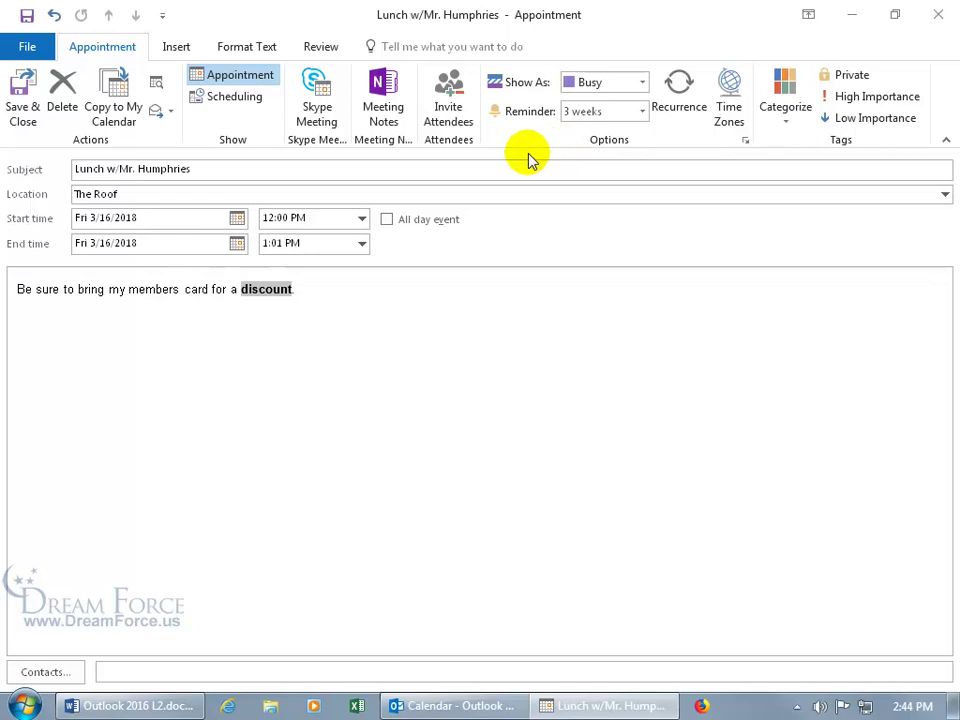
click(22, 90)
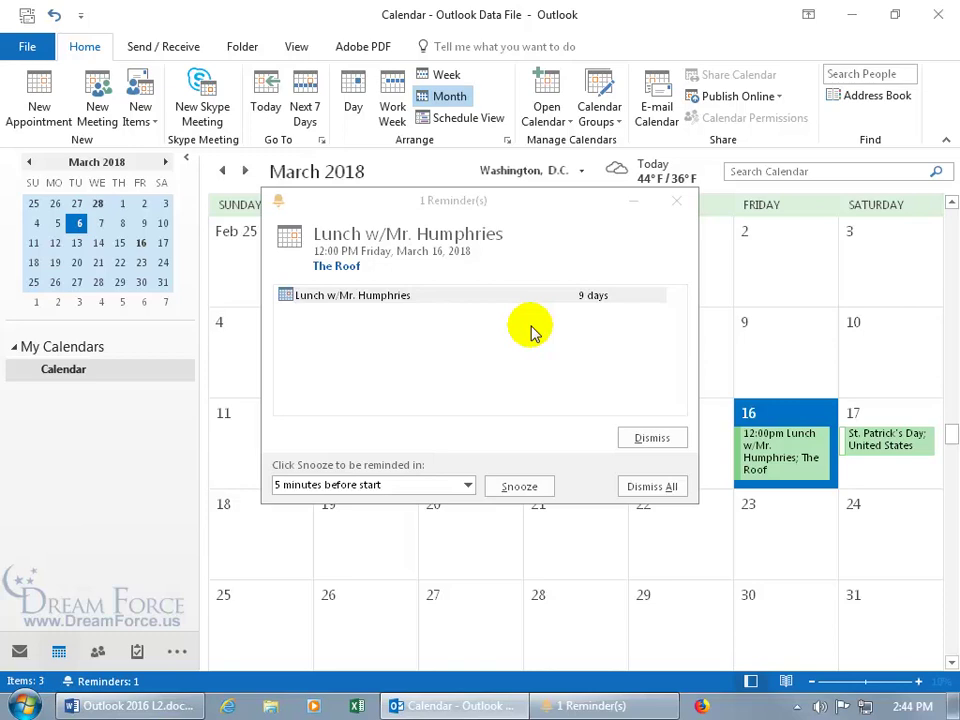
- Minimize the calendar window to view the reminder alone, restore the calendar and bring the reminder back in front
click(852, 15)
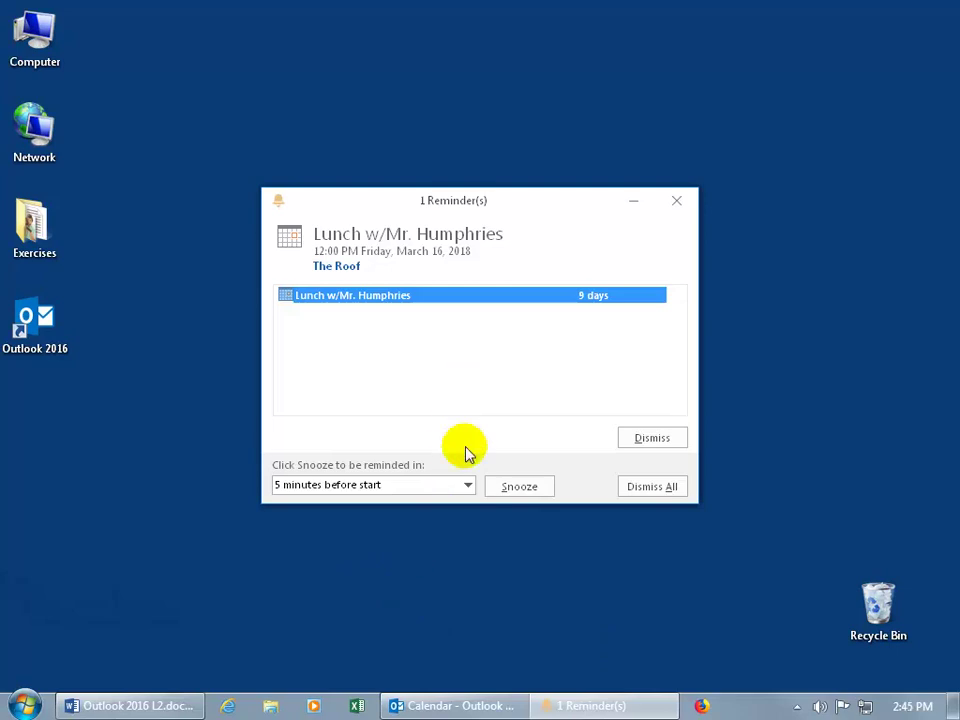
click(458, 708)
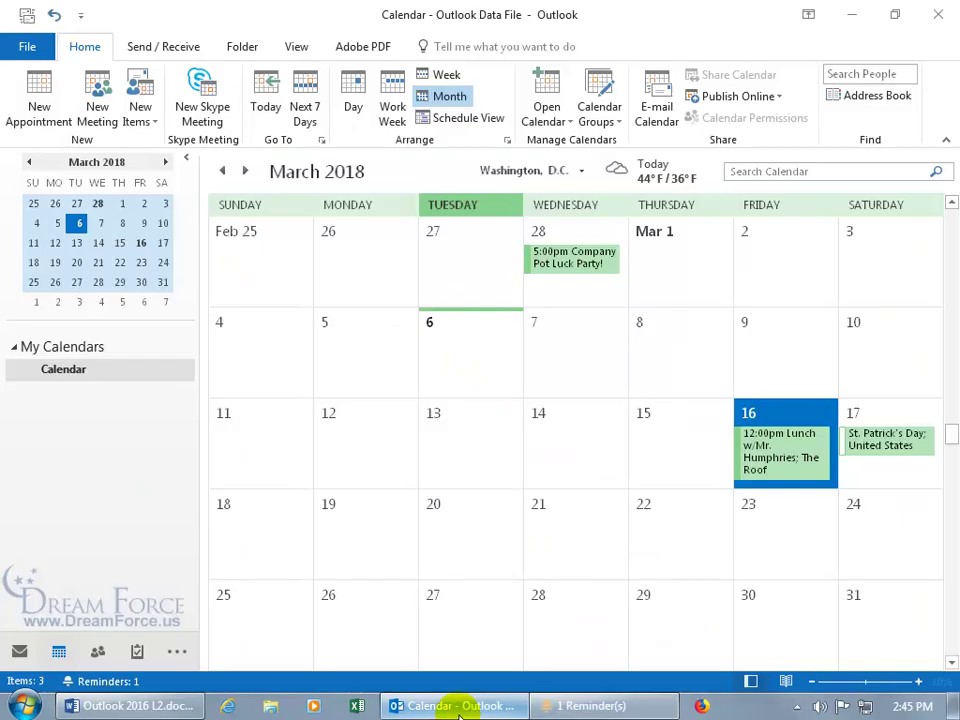
click(616, 708)
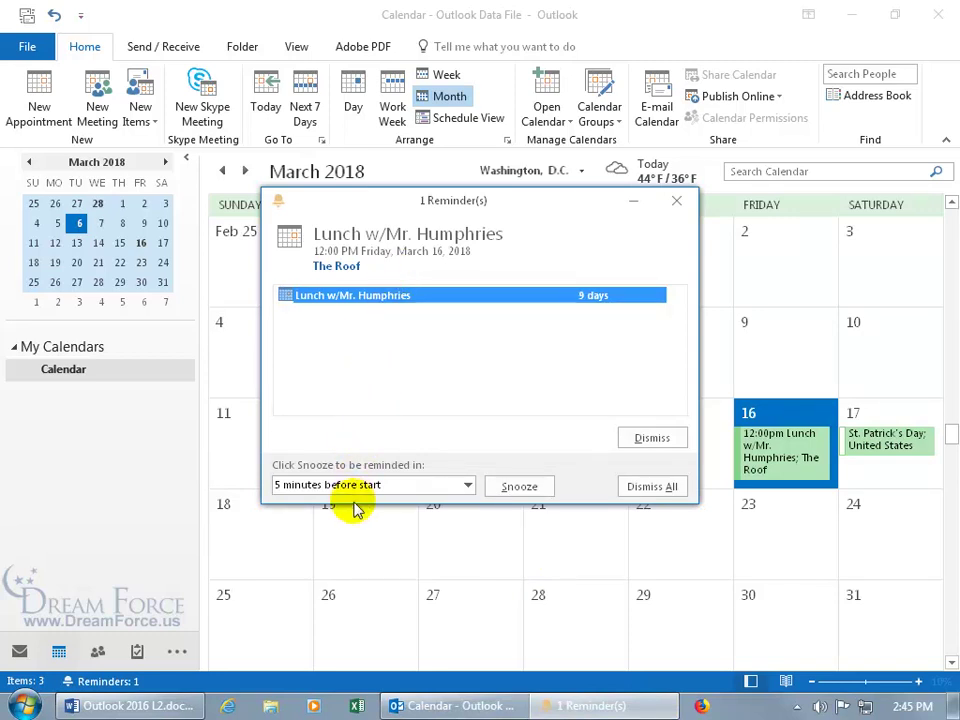
- Review the snooze intervals for the lunch reminder and dismiss the reminder
click(468, 486)
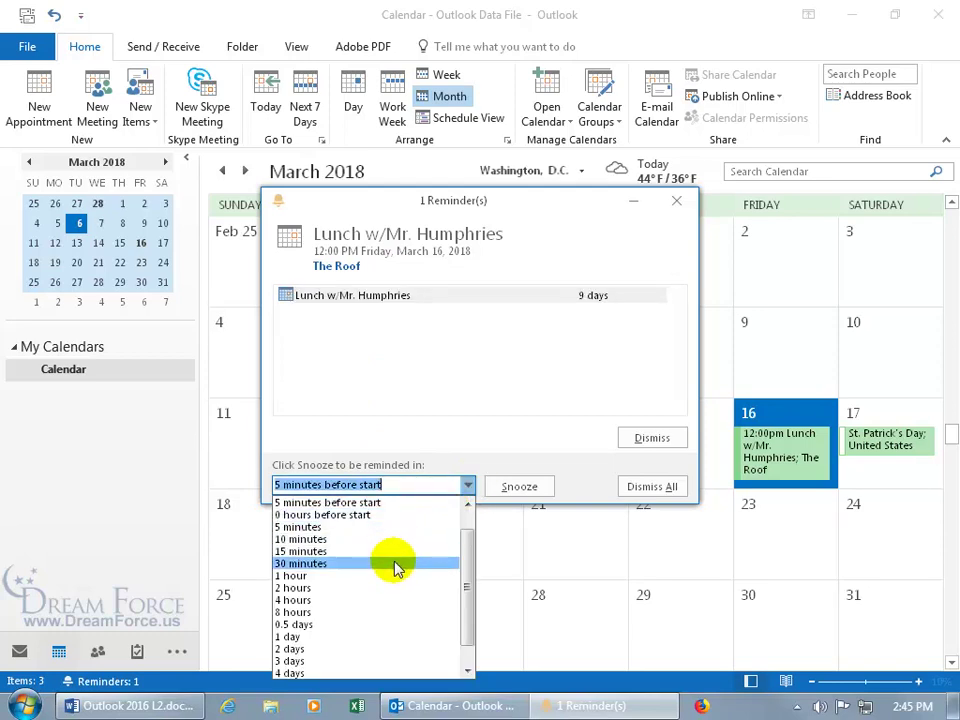
click(505, 444)
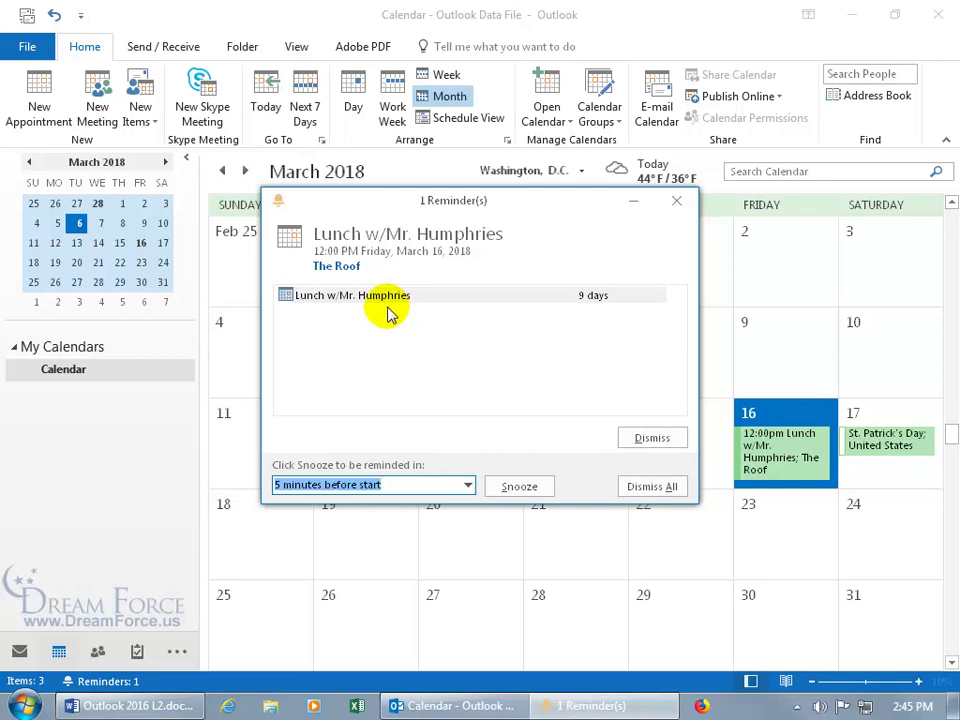
click(650, 440)
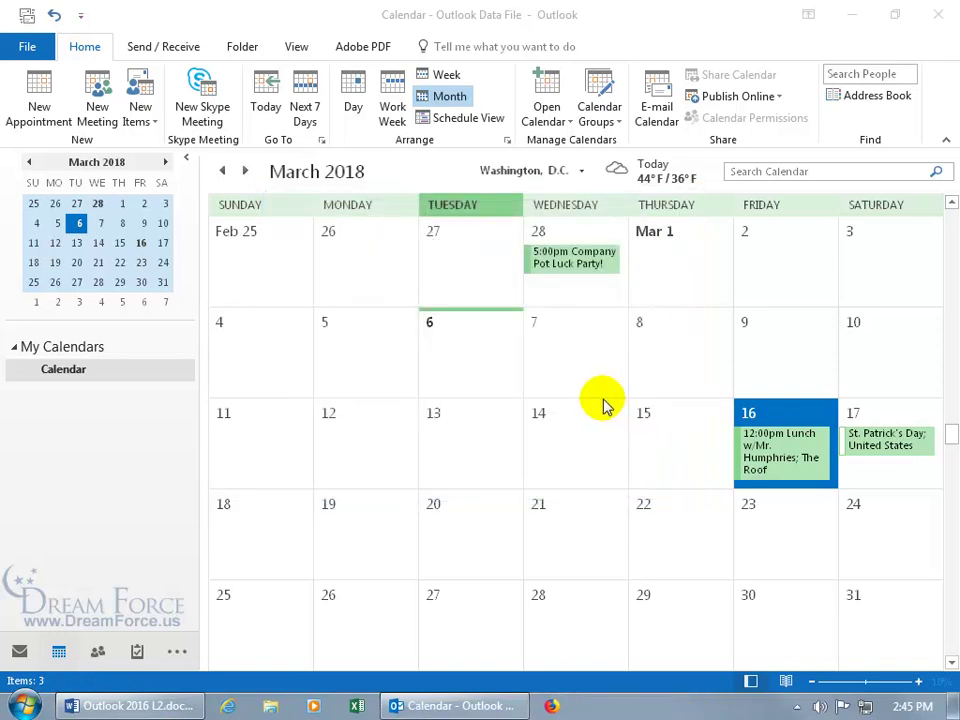
- Reopen the March 16 lunch appointment, look at its start date choices, and save and close it
double_click(770, 460)
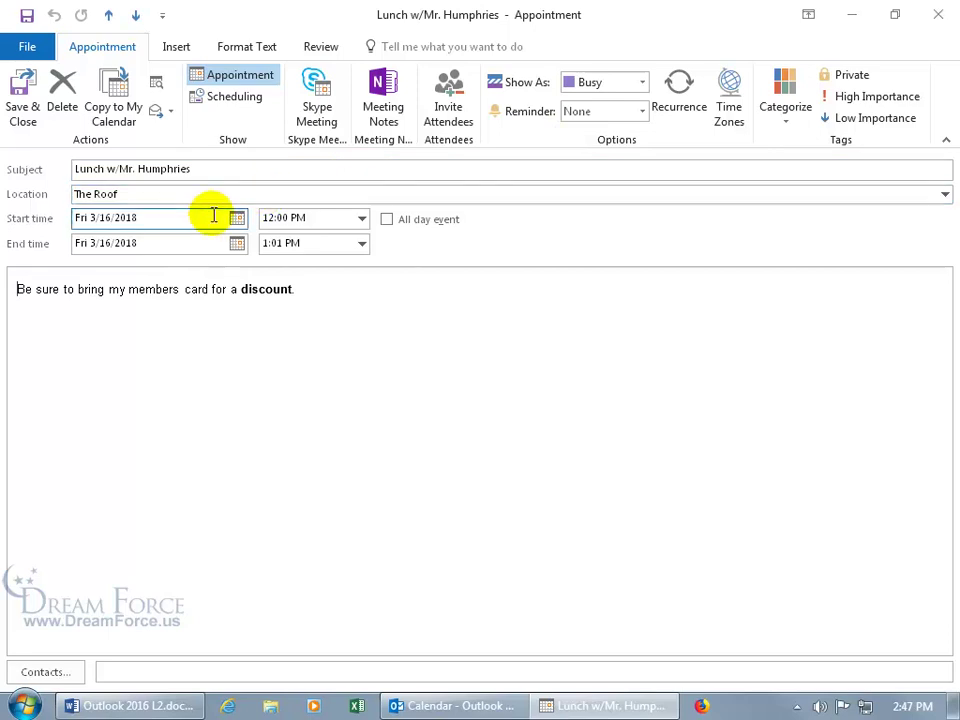
click(237, 218)
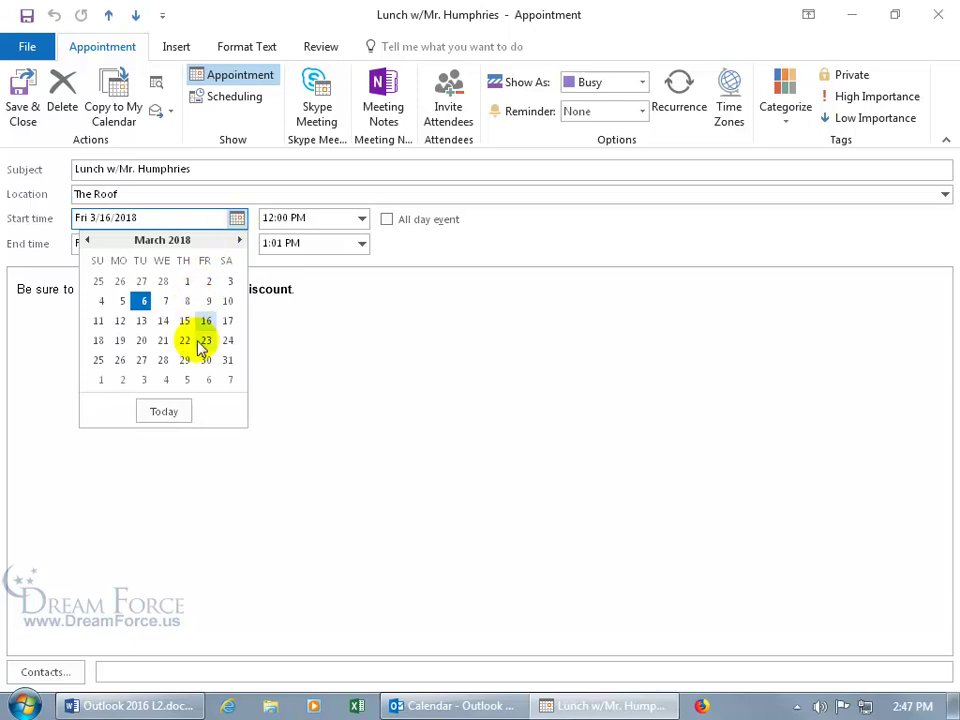
click(330, 347)
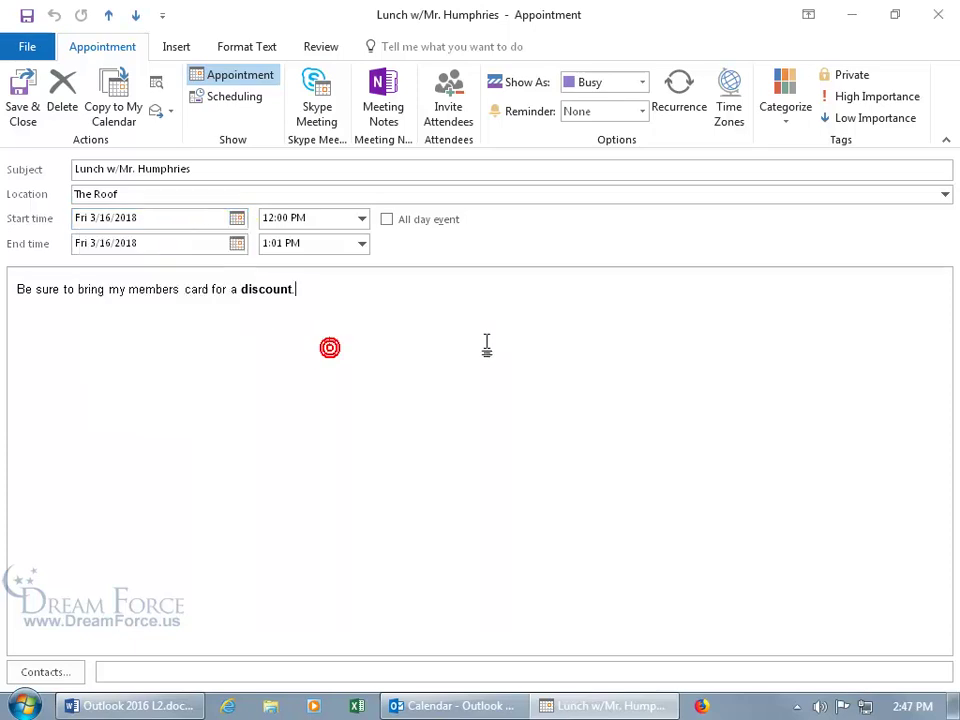
click(20, 100)
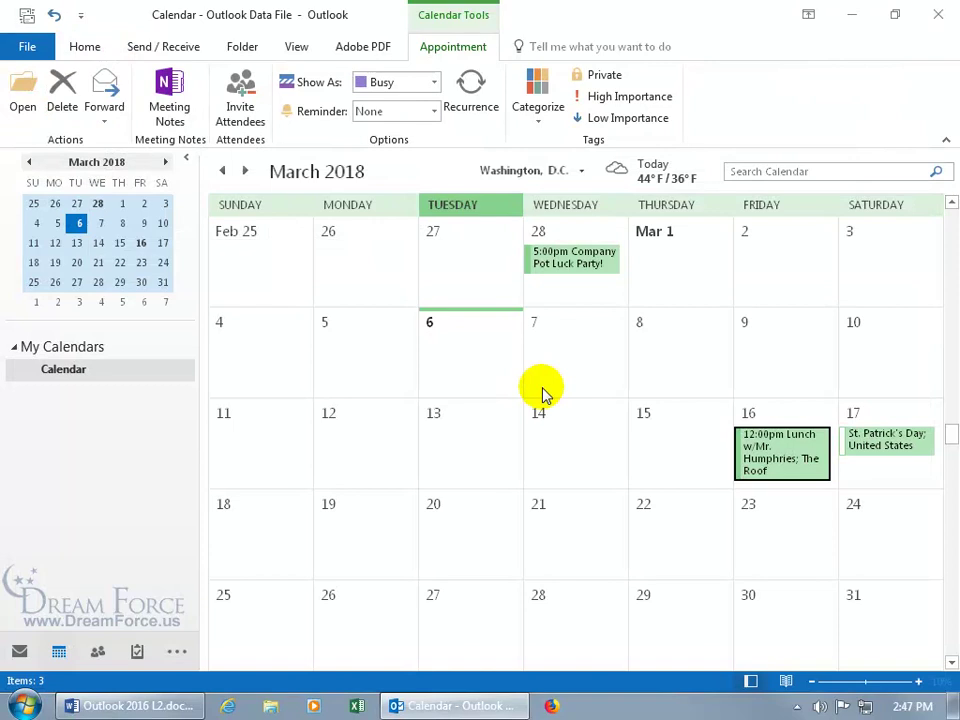
- Try moving the lunch appointment to Friday, March 23, check its dates, and return it to March 16
mouse_move(791, 454)
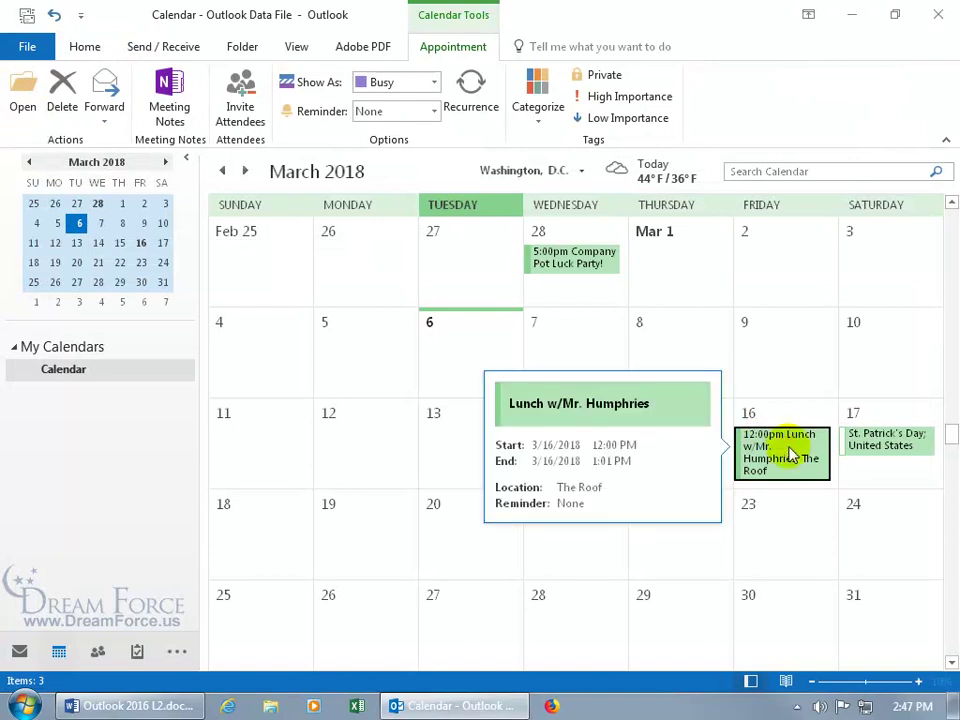
drag(791, 454, 790, 515)
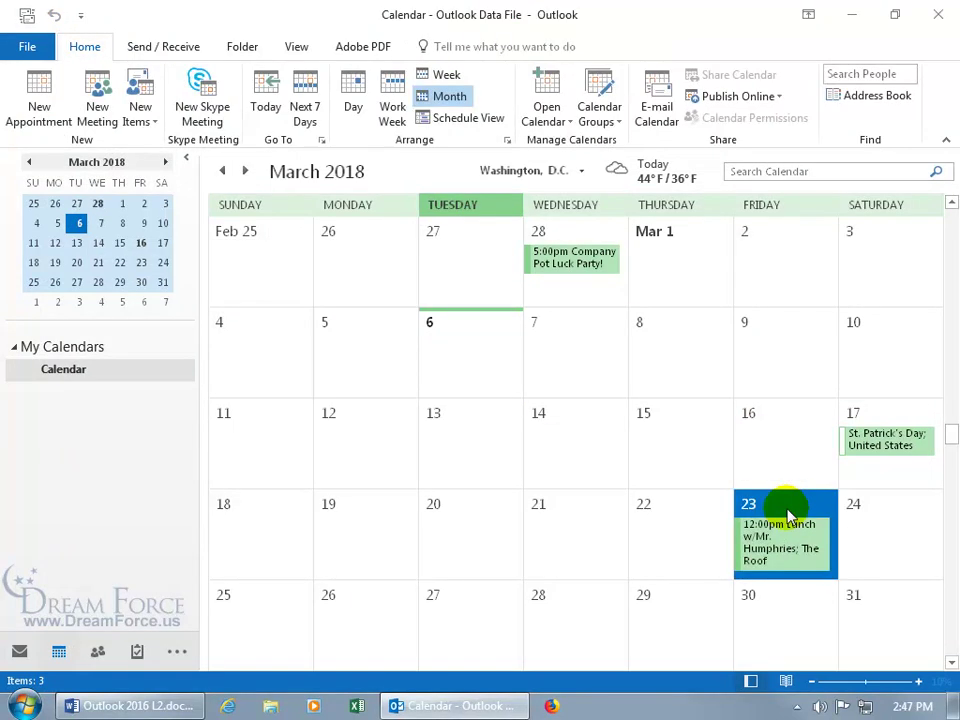
double_click(783, 550)
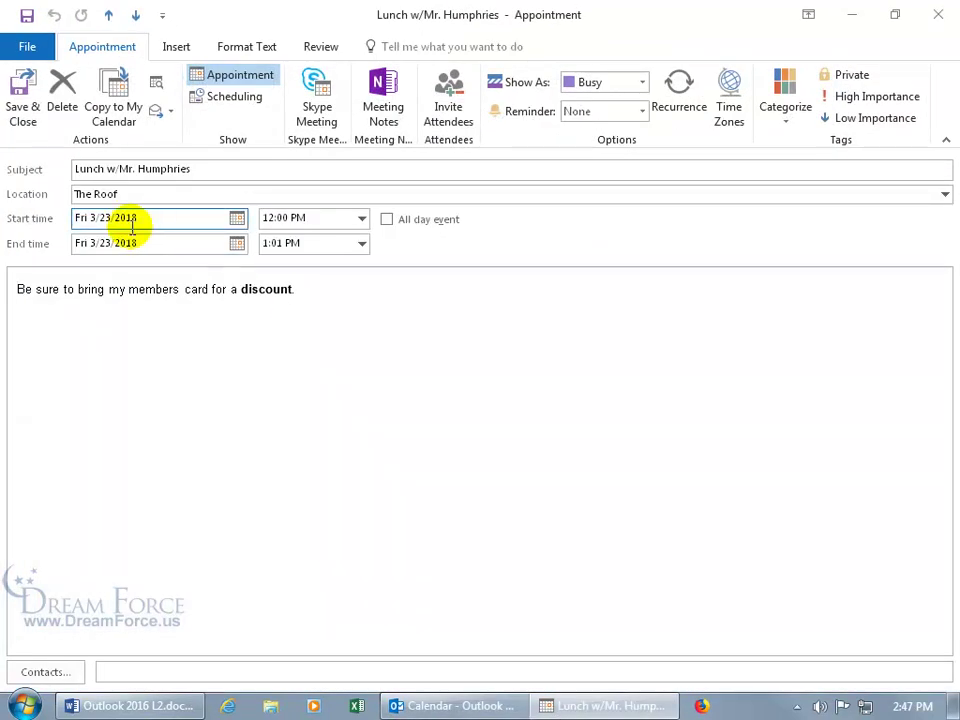
click(930, 18)
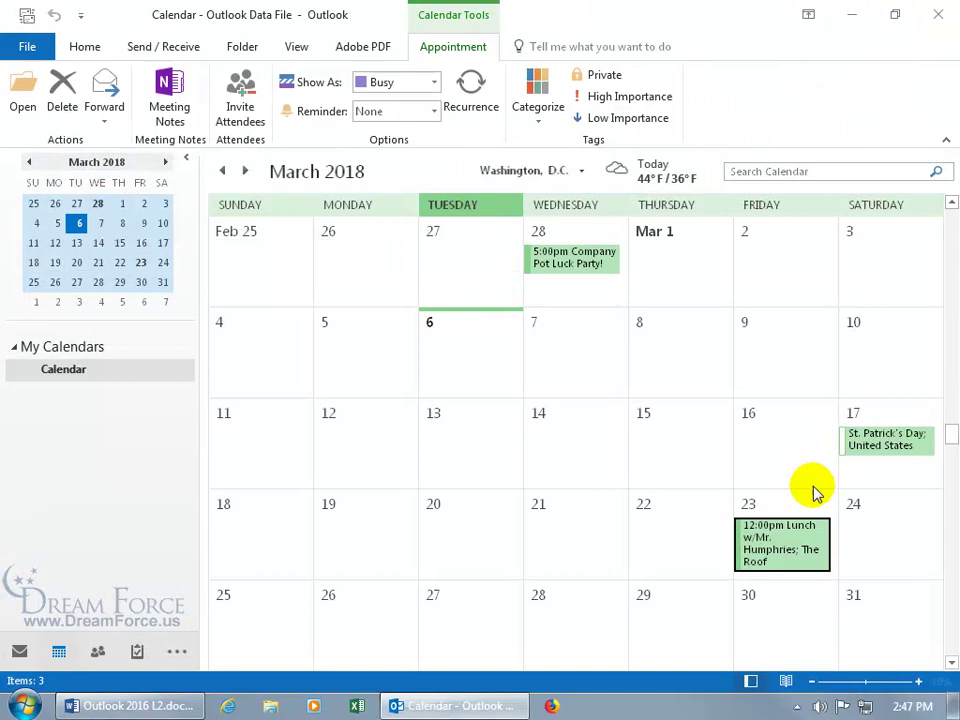
drag(793, 540, 790, 478)
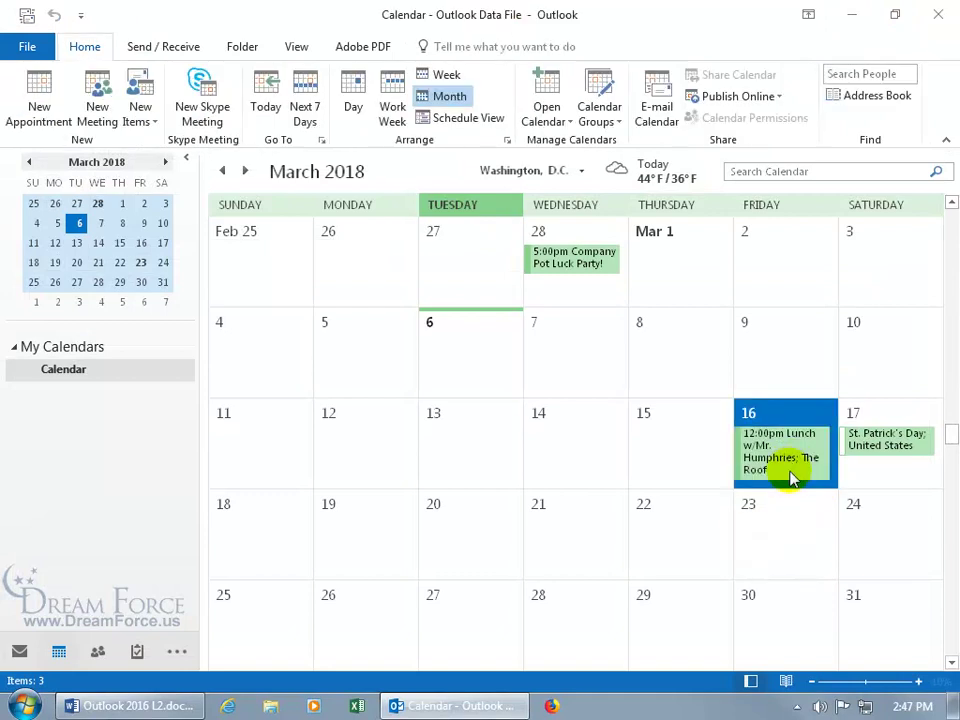
mouse_move(786, 476)
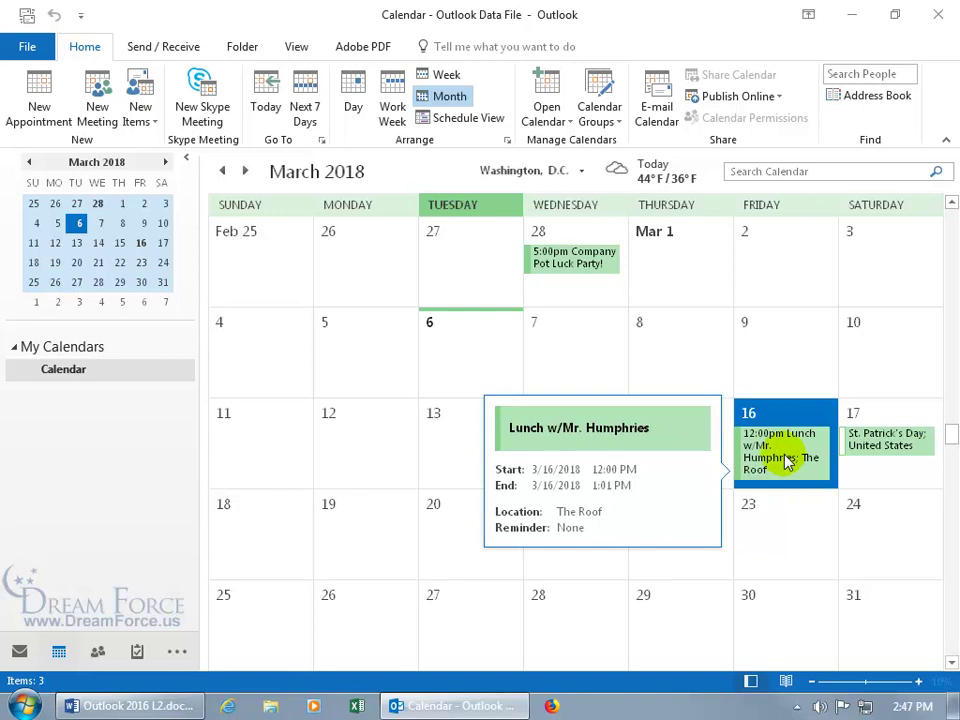
- Review the actions and color categories available for the March 16 lunch appointment without applying any
right_click(787, 452)
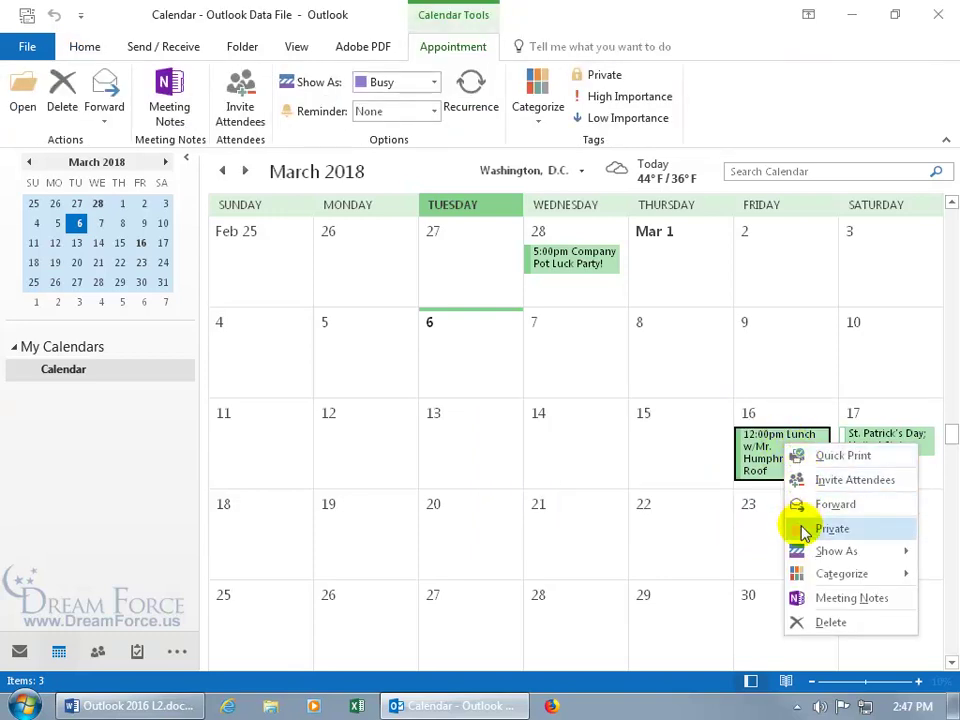
mouse_move(797, 574)
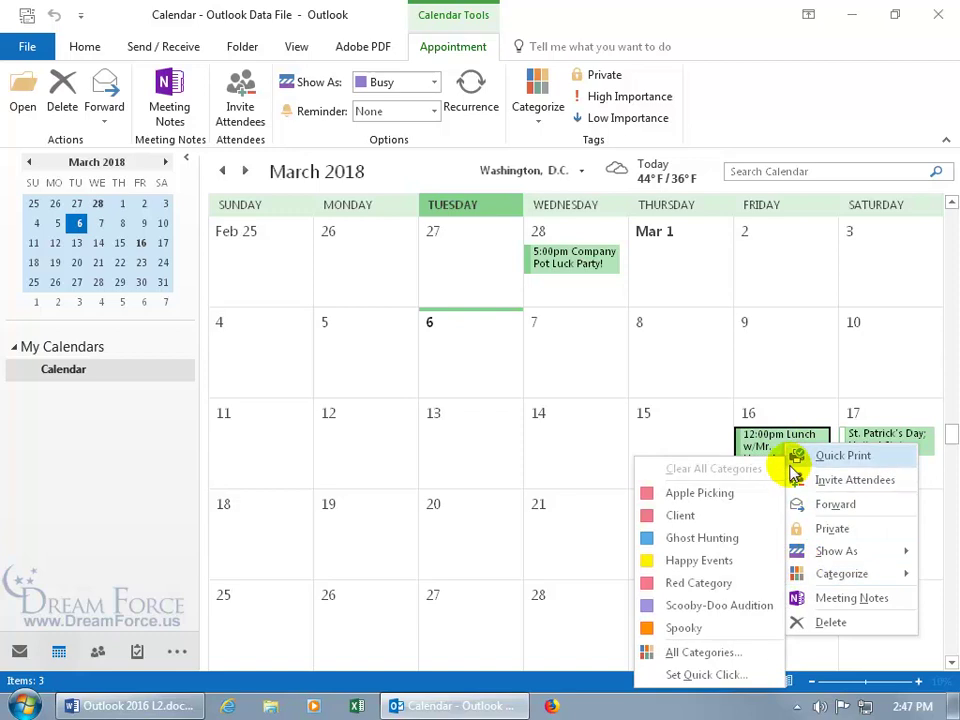
click(759, 412)
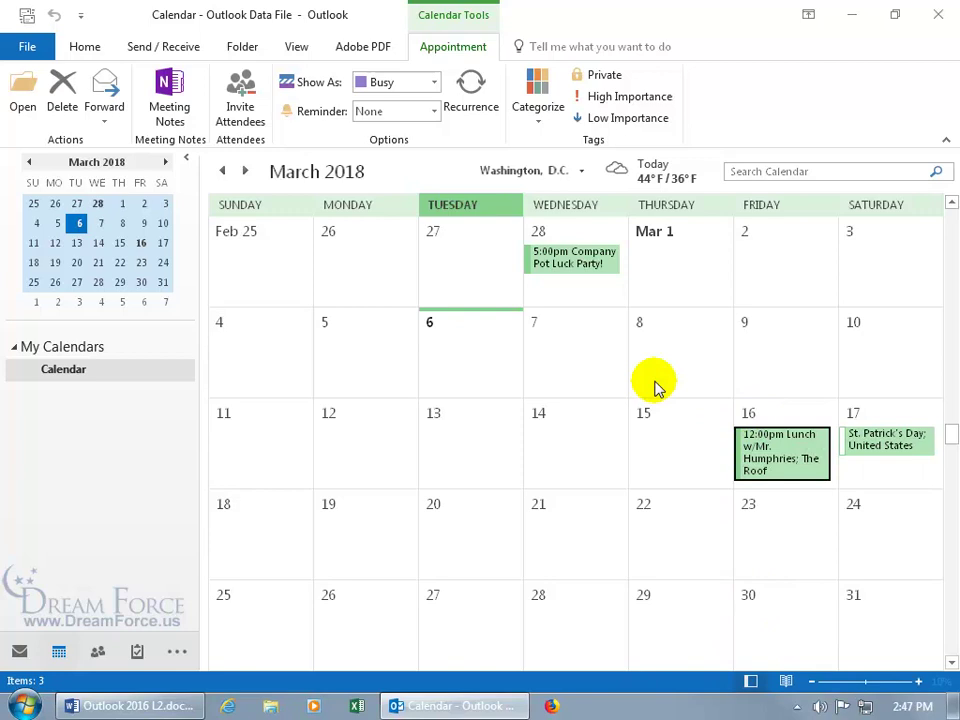
- Show March 16 in Day view, move the lunch appointment to start at 11:00 AM and check its times
click(298, 48)
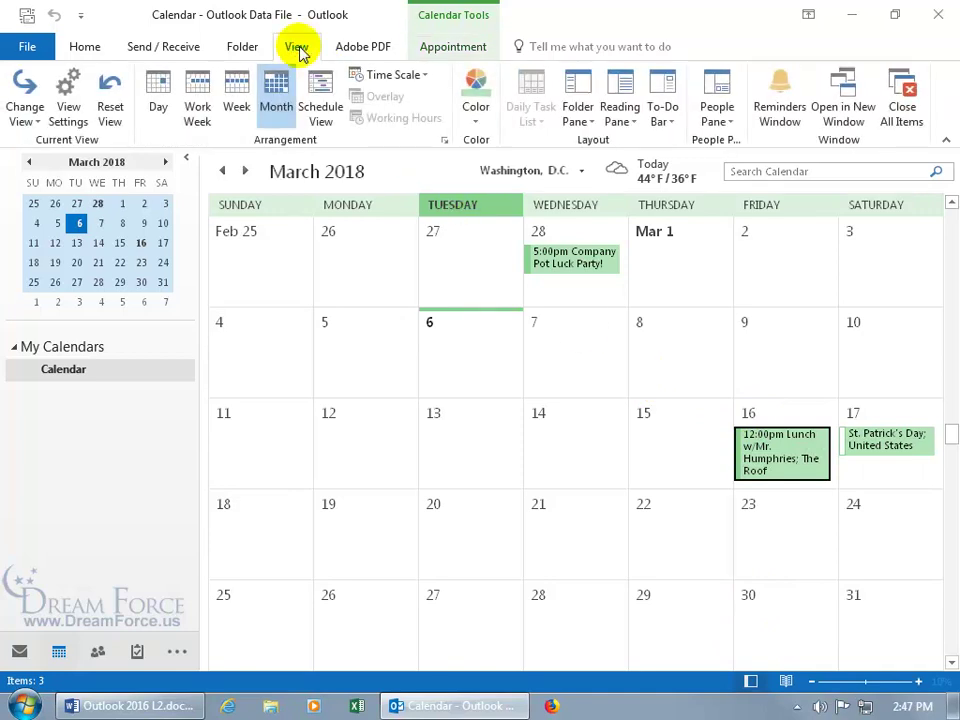
click(157, 100)
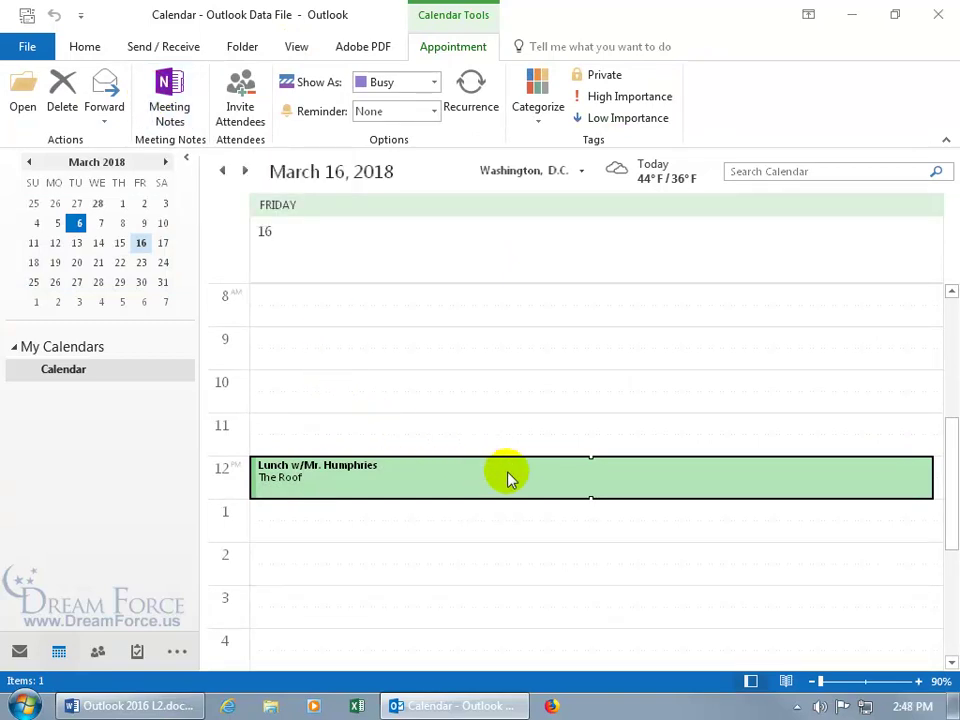
mouse_move(511, 480)
drag(511, 480, 510, 438)
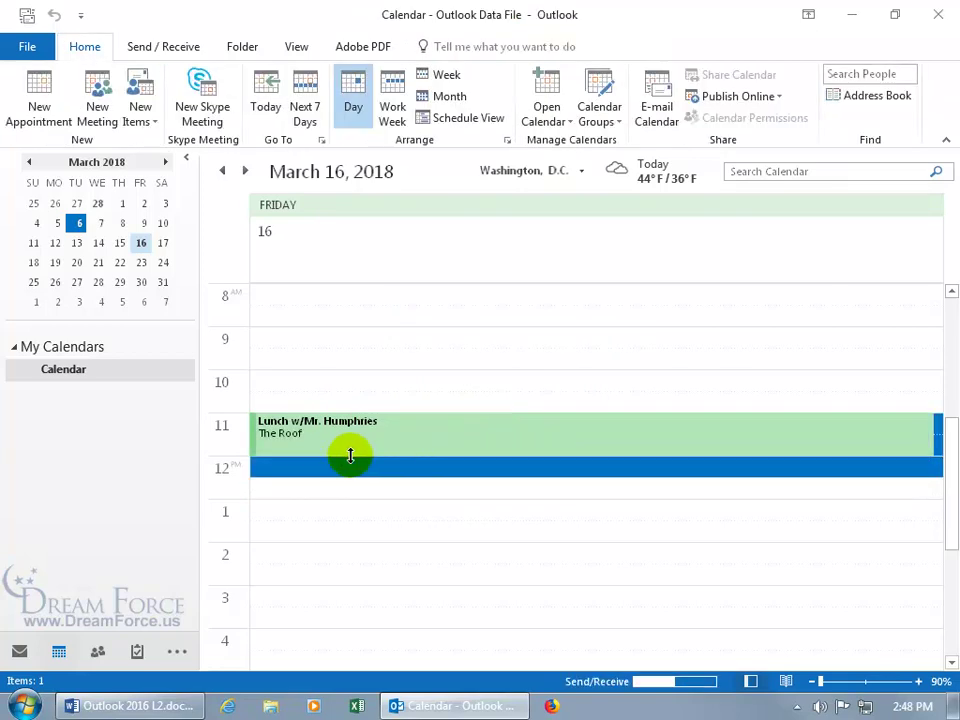
double_click(557, 437)
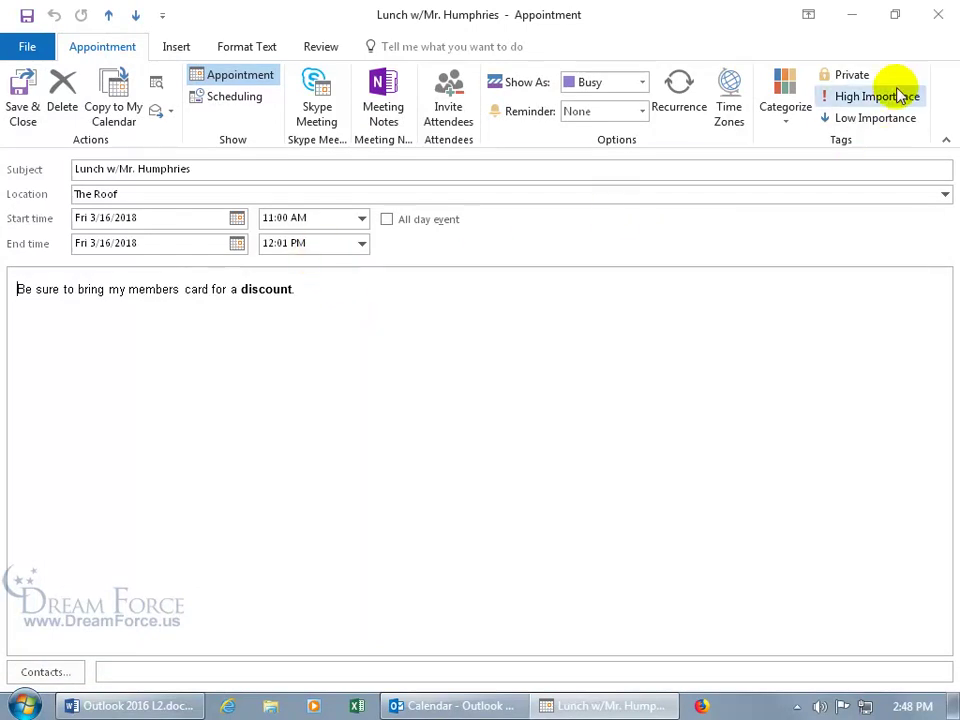
click(940, 16)
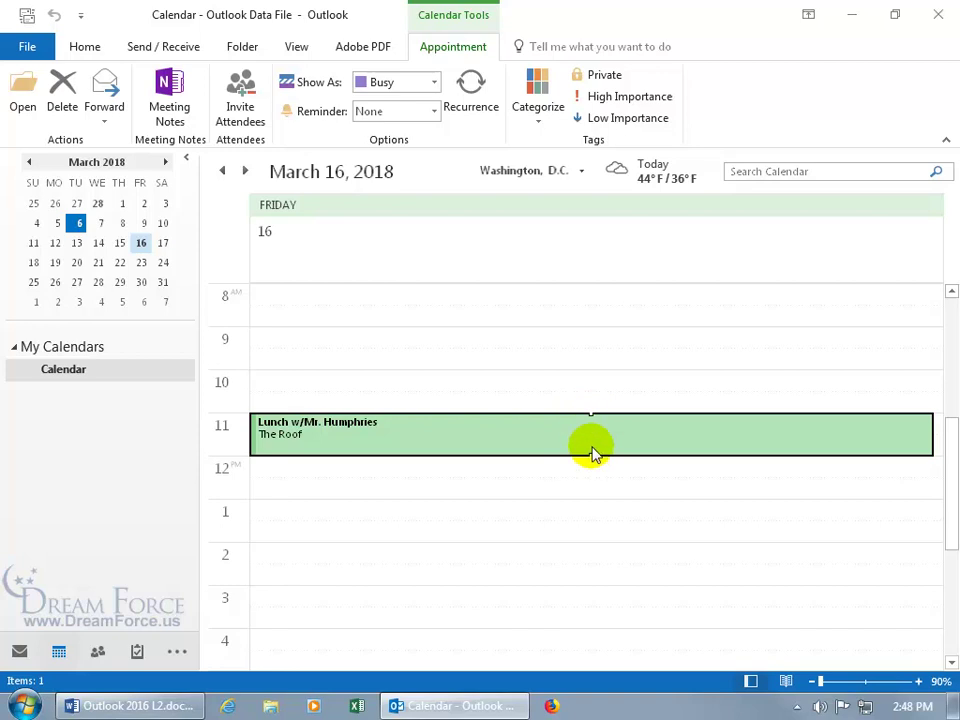
- Extend the lunch appointment's end to 12:30 PM and return the appointment to the one-hour slot starting at 12 PM
mouse_move(589, 453)
drag(591, 455, 594, 469)
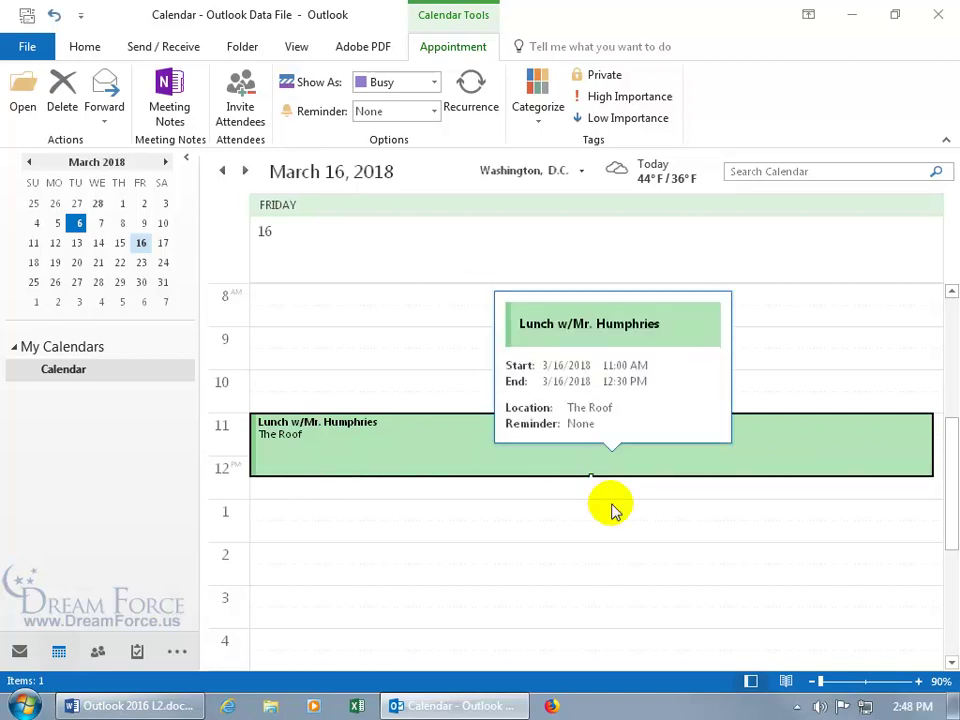
mouse_move(621, 457)
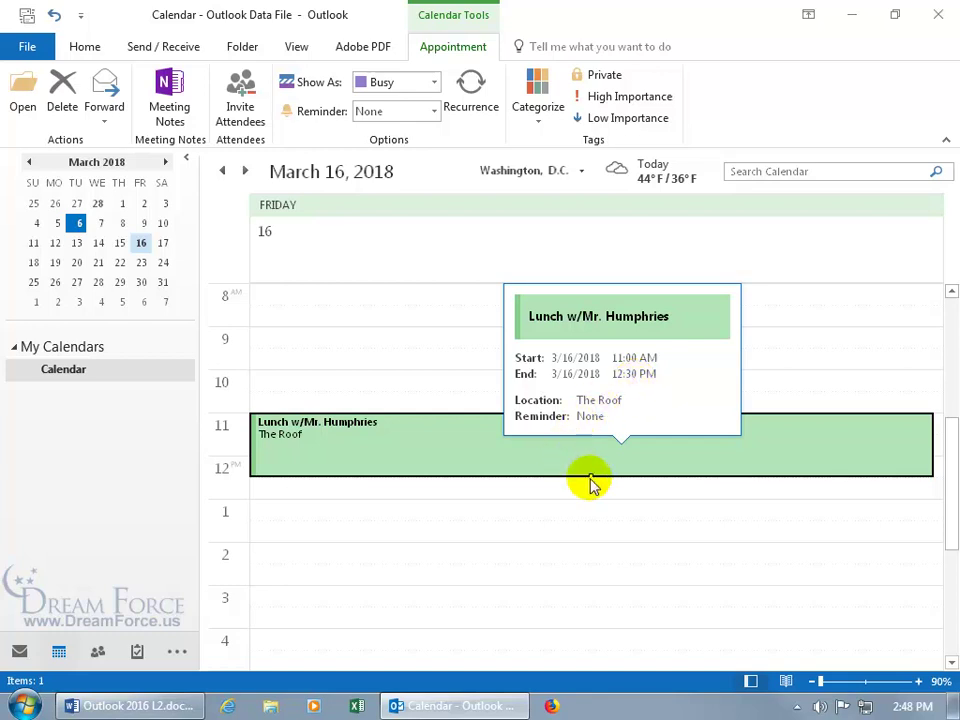
drag(590, 474, 614, 470)
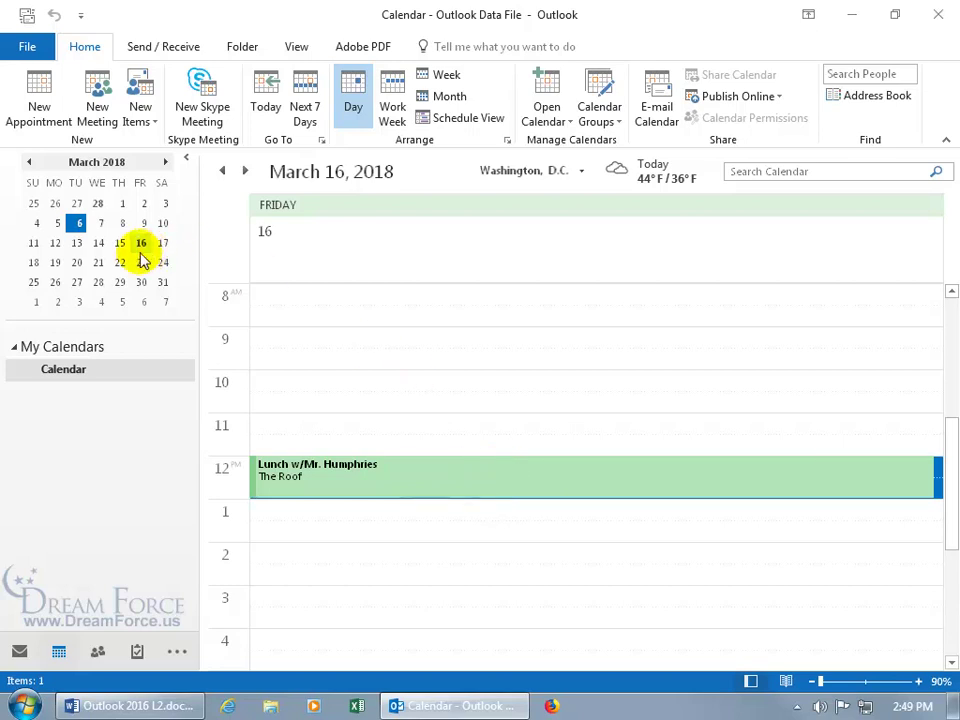
- View March 14 and March 16 in Day view, then compare the lunch appointment in Work Week, Week and Month views
click(98, 244)
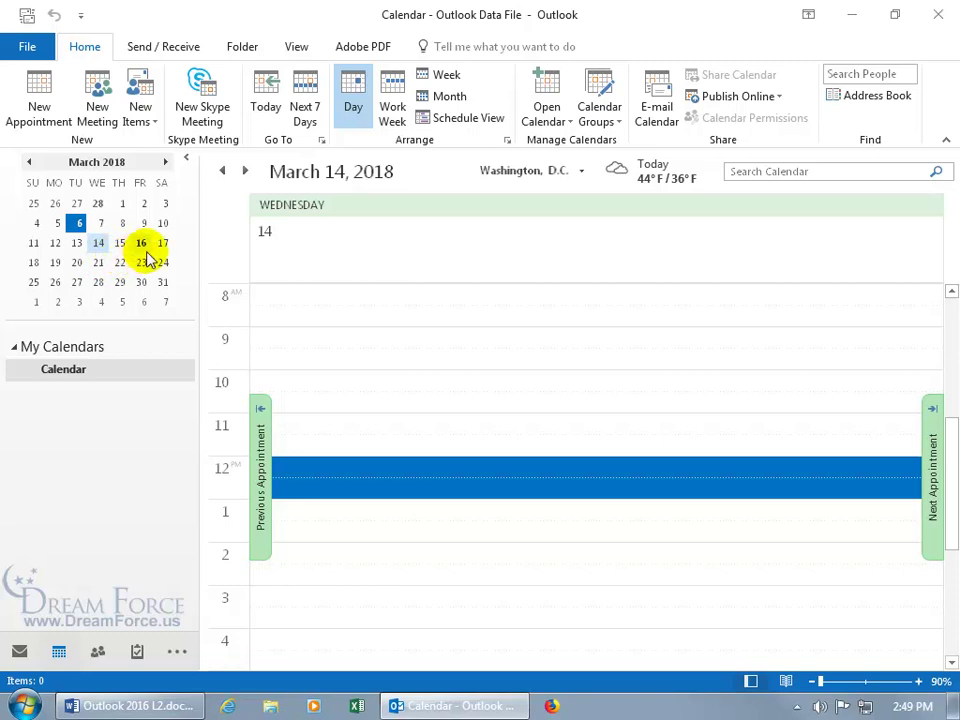
click(143, 244)
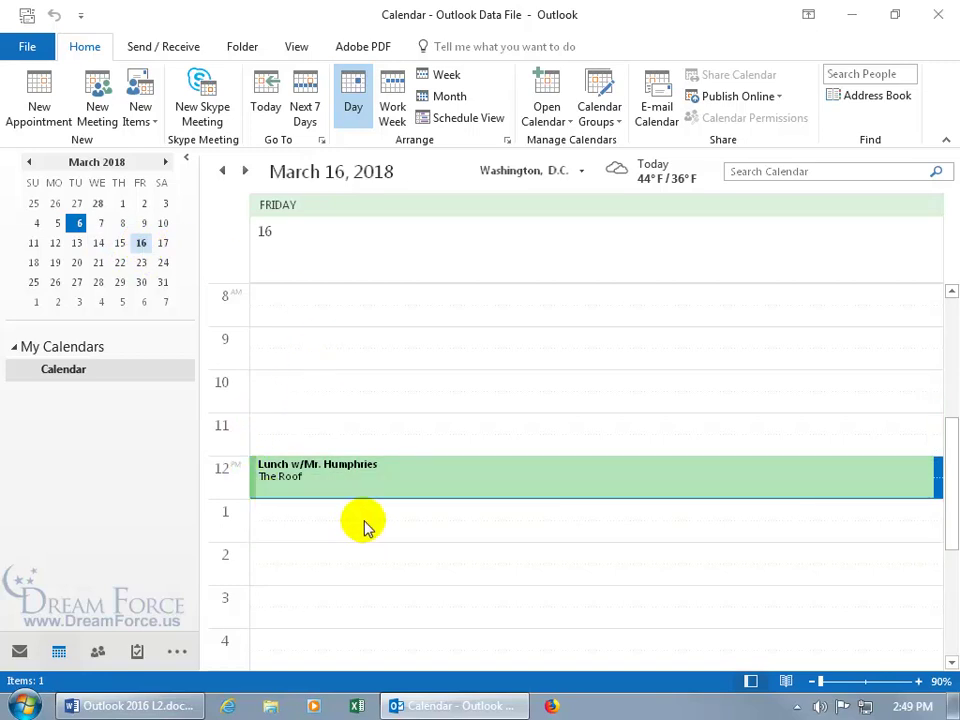
click(392, 98)
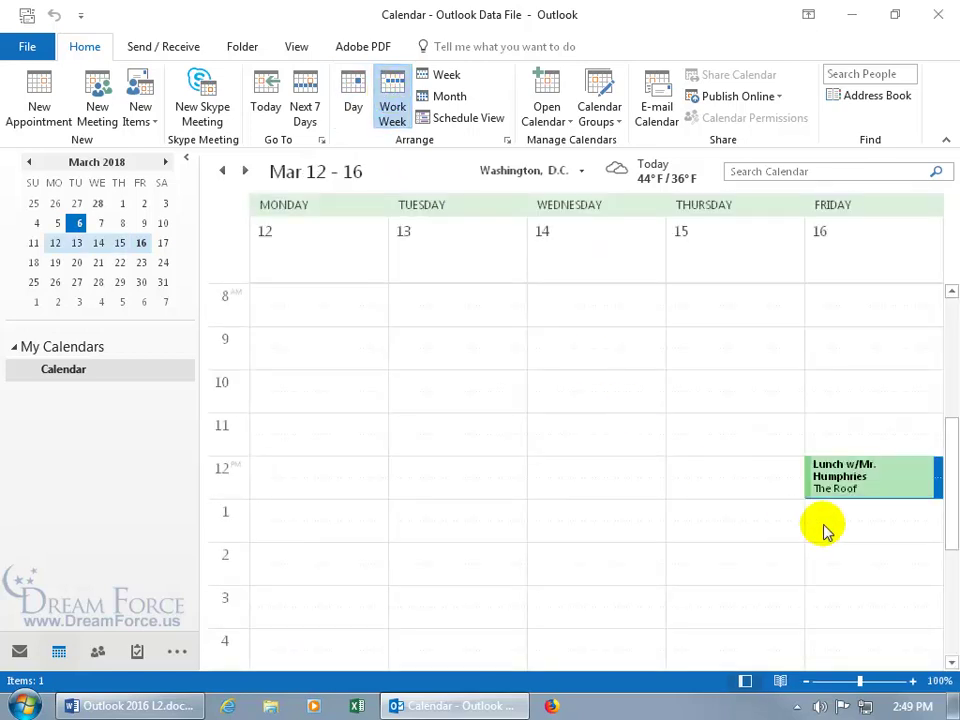
click(450, 75)
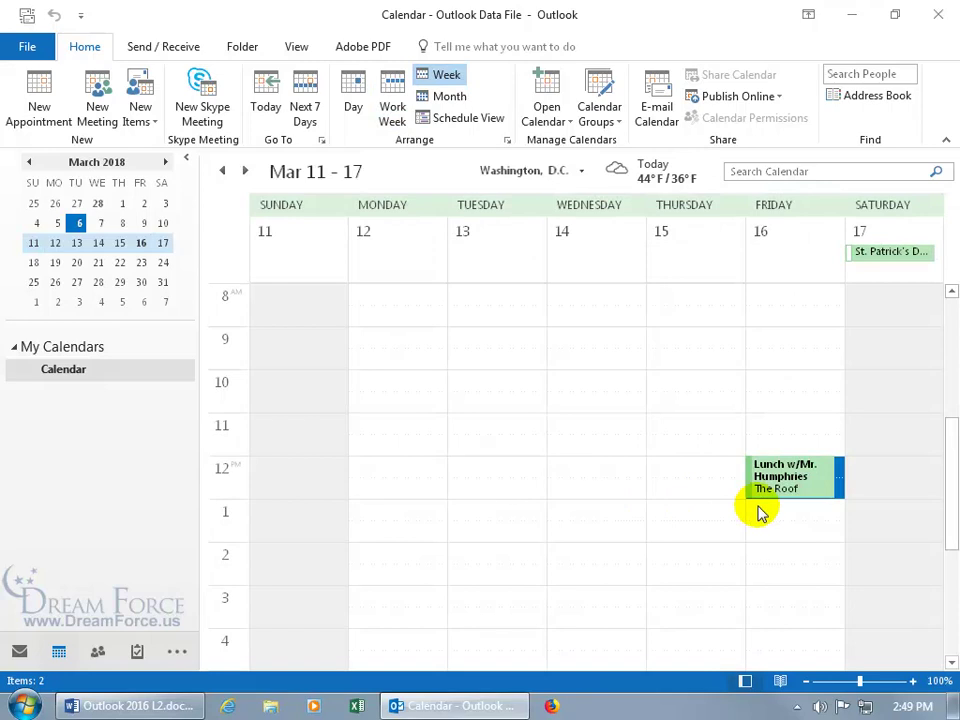
click(452, 100)
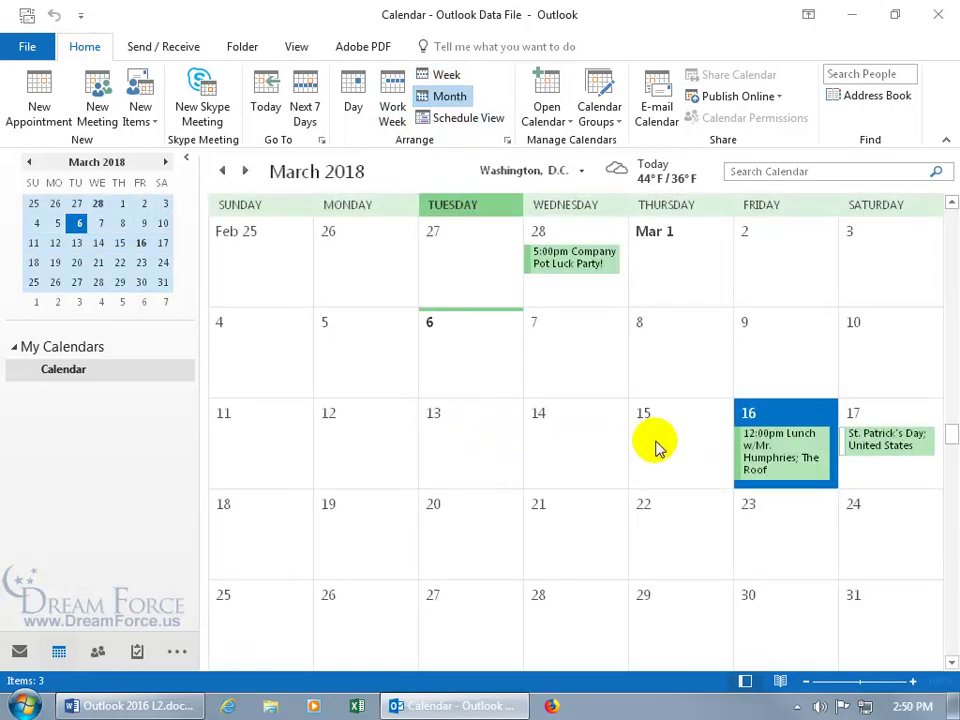
- Add an all-day event titled "type" directly on Thursday, March 15 in the Month view
click(659, 446)
click(662, 440)
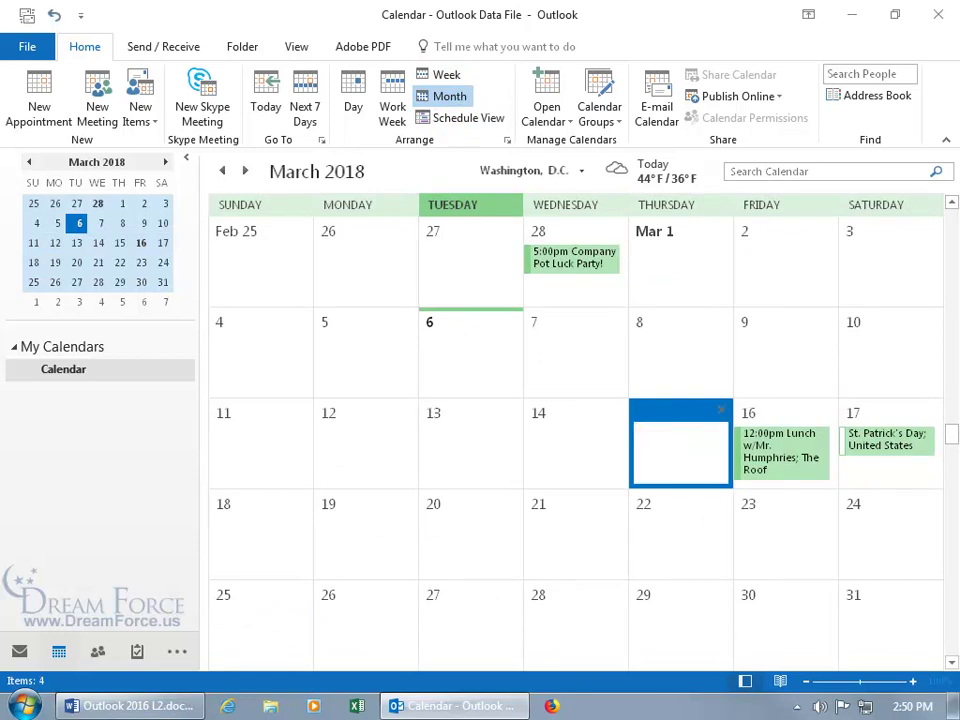
text(type)
click(660, 446)
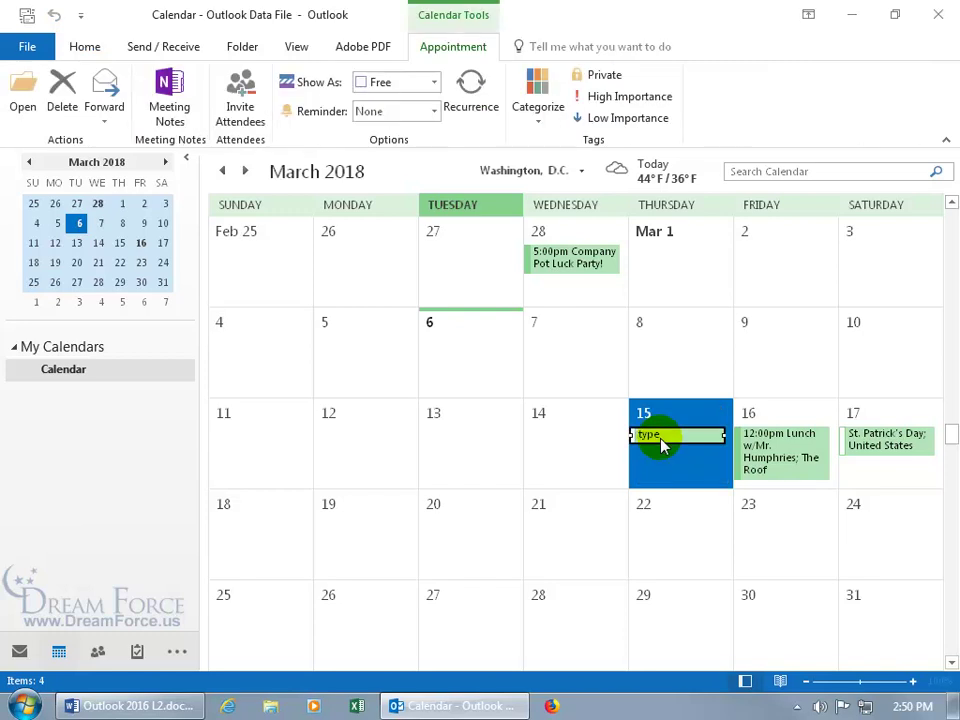
- Check the full details of the March 15 "type" event, close them and delete the event
mouse_move(660, 446)
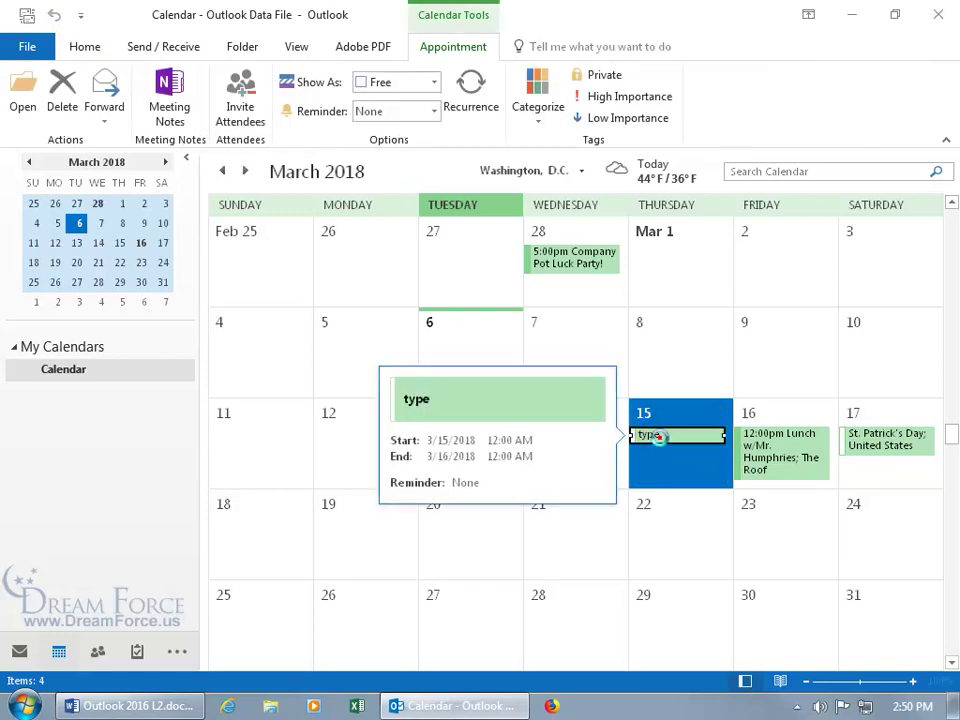
double_click(657, 438)
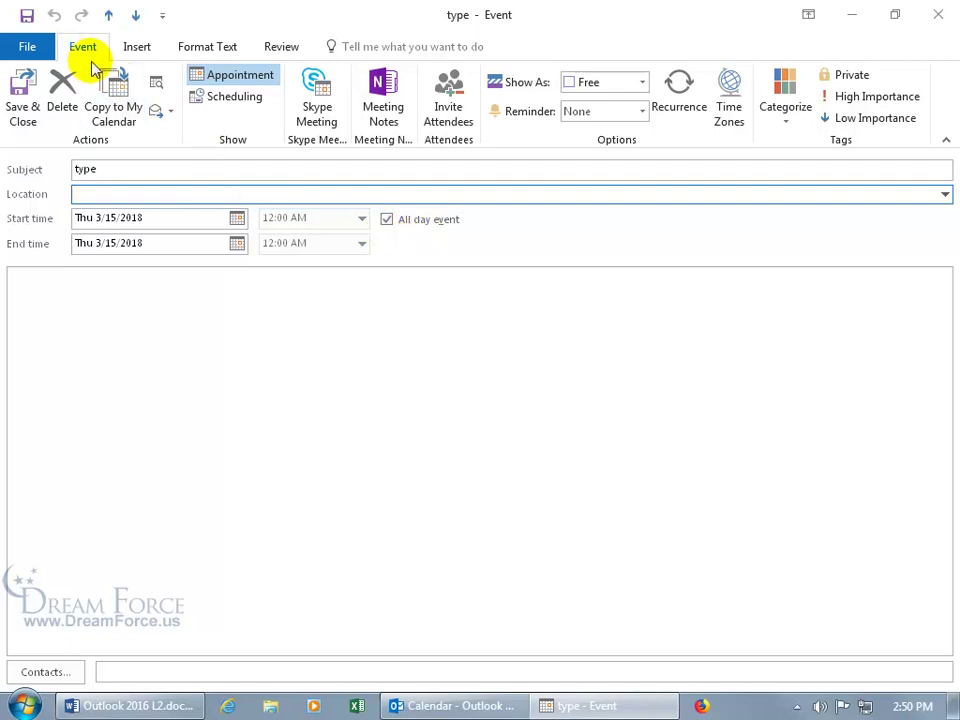
click(938, 14)
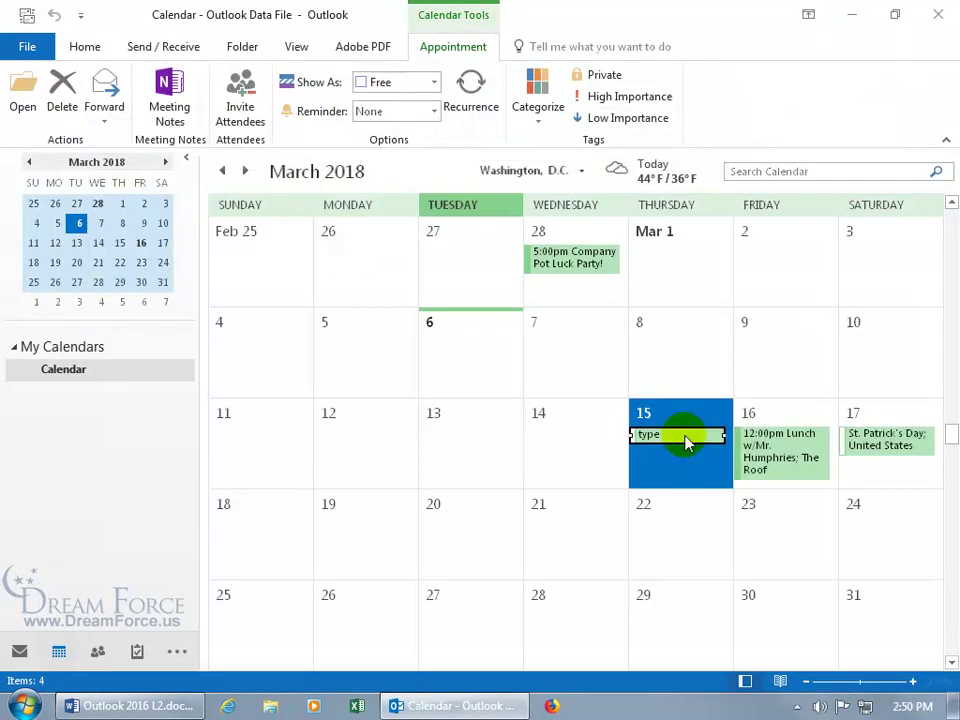
mouse_move(686, 439)
key(Delete)
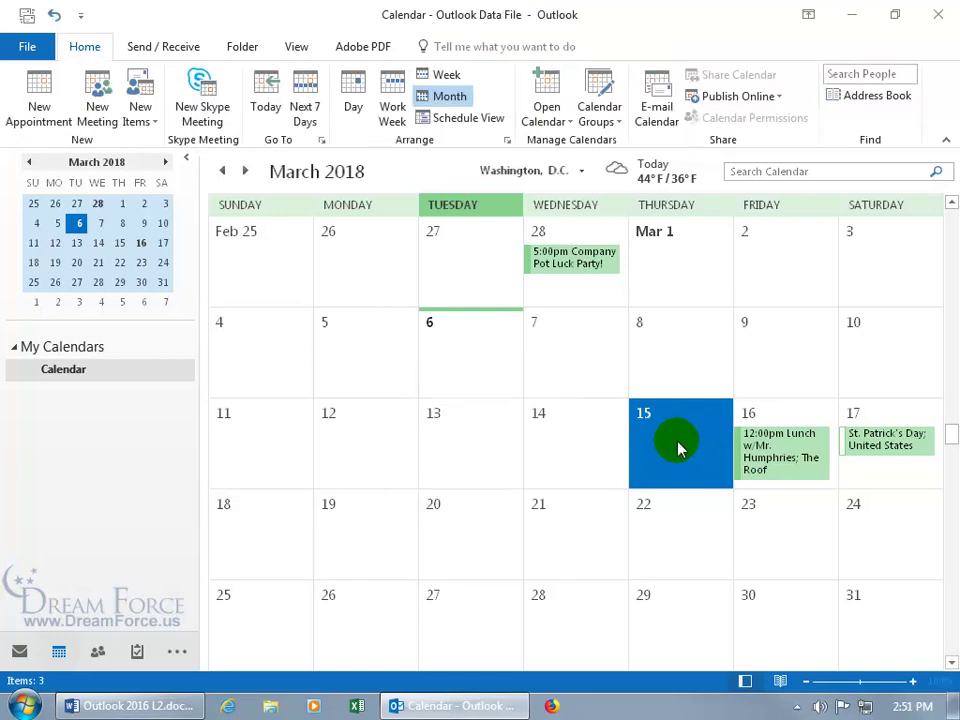
- In Week view, open a new appointment form for Thursday, March 15 at 12:00 PM and close it without entering anything
click(443, 76)
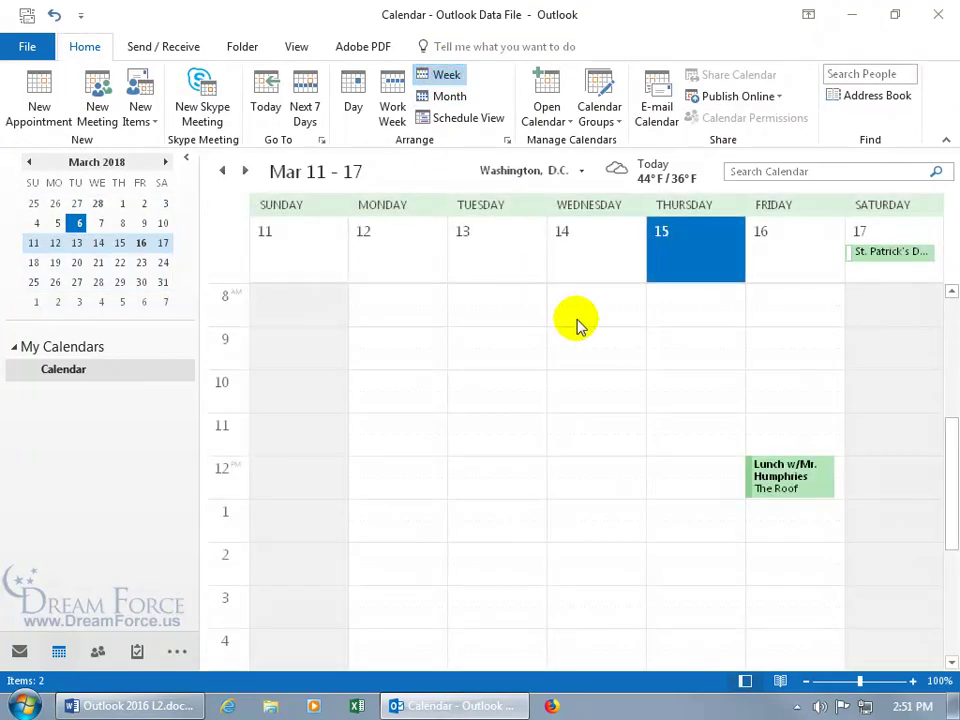
double_click(677, 462)
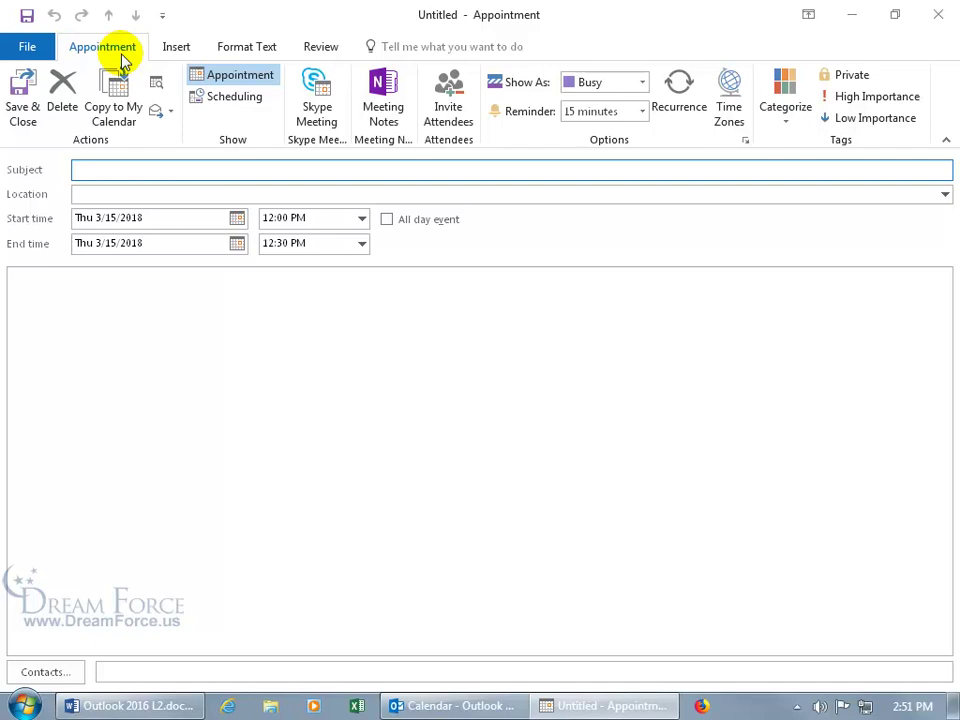
click(938, 14)
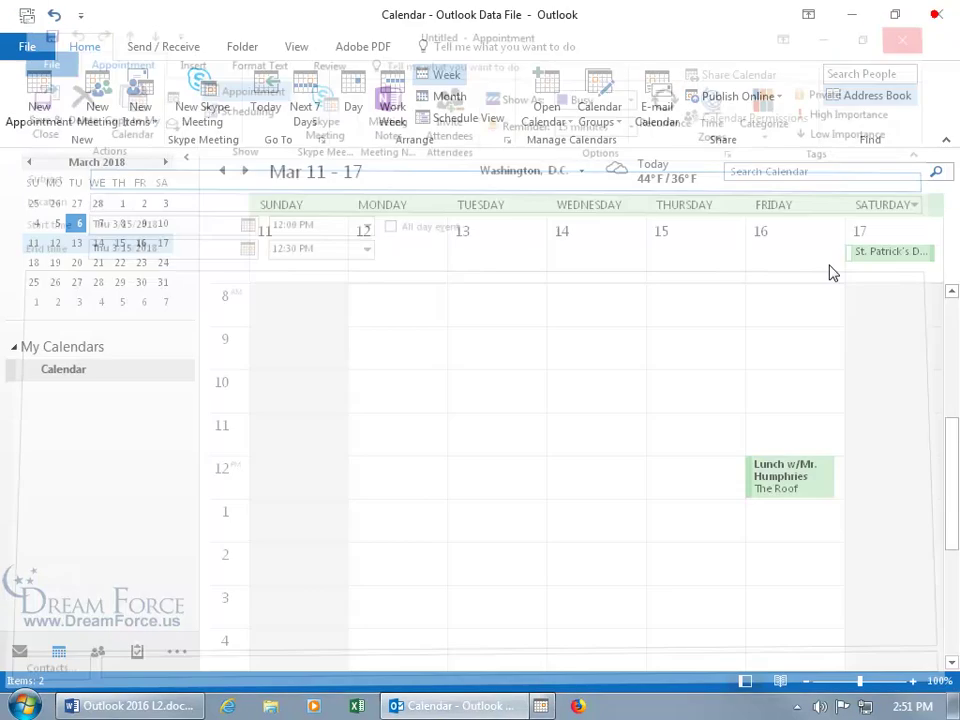
- Show March 15 in Day view and add an appointment titled "Start Typing" in the 12:30 PM slot
click(392, 100)
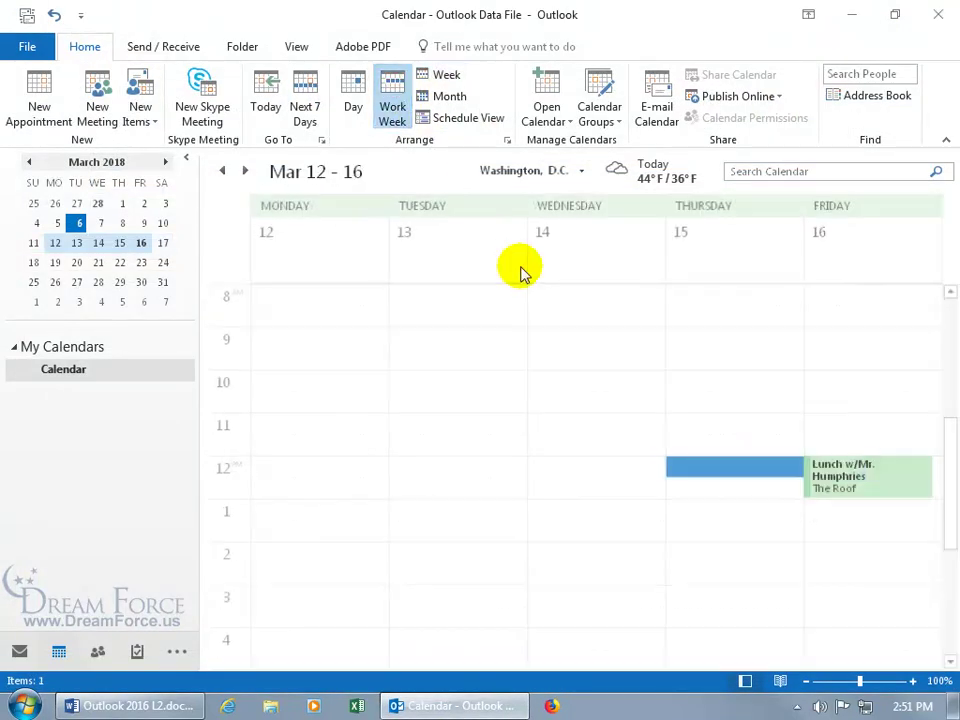
click(354, 103)
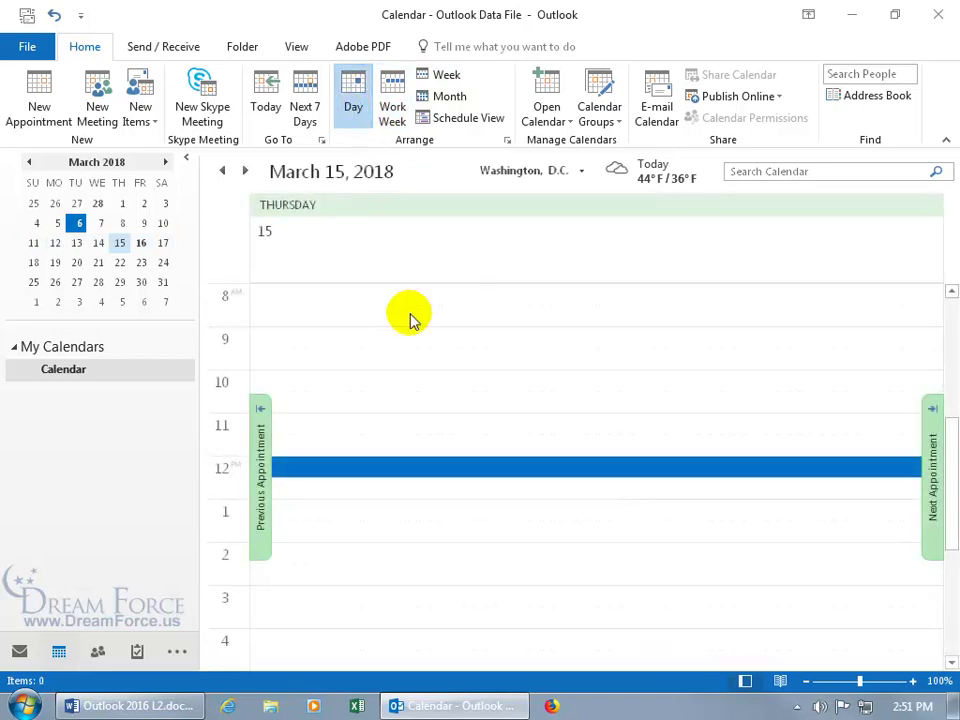
click(337, 494)
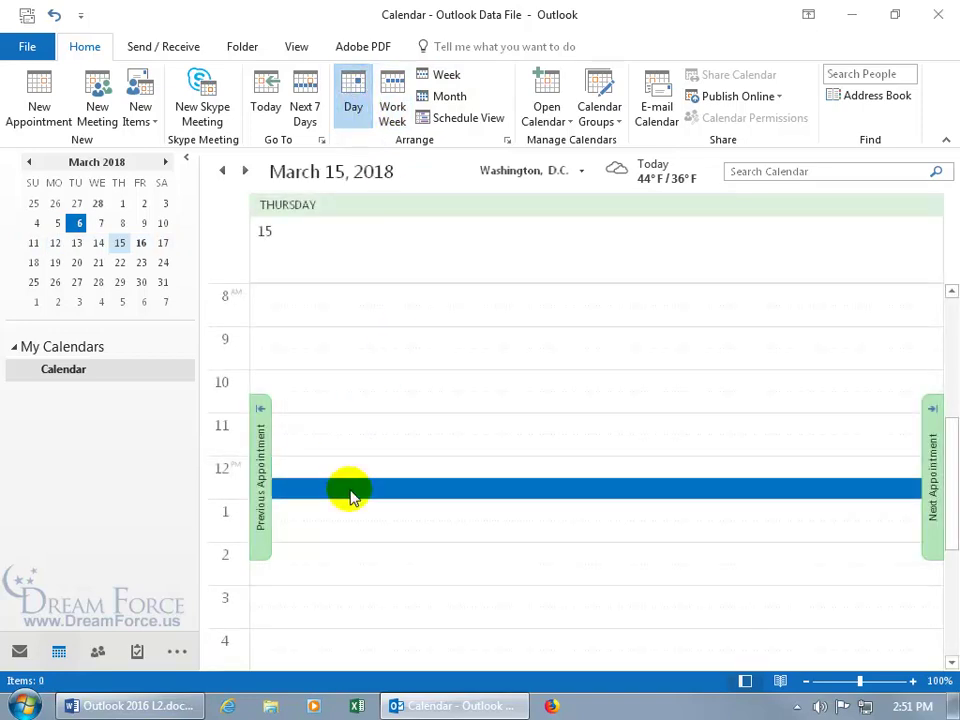
text(Start Typing)
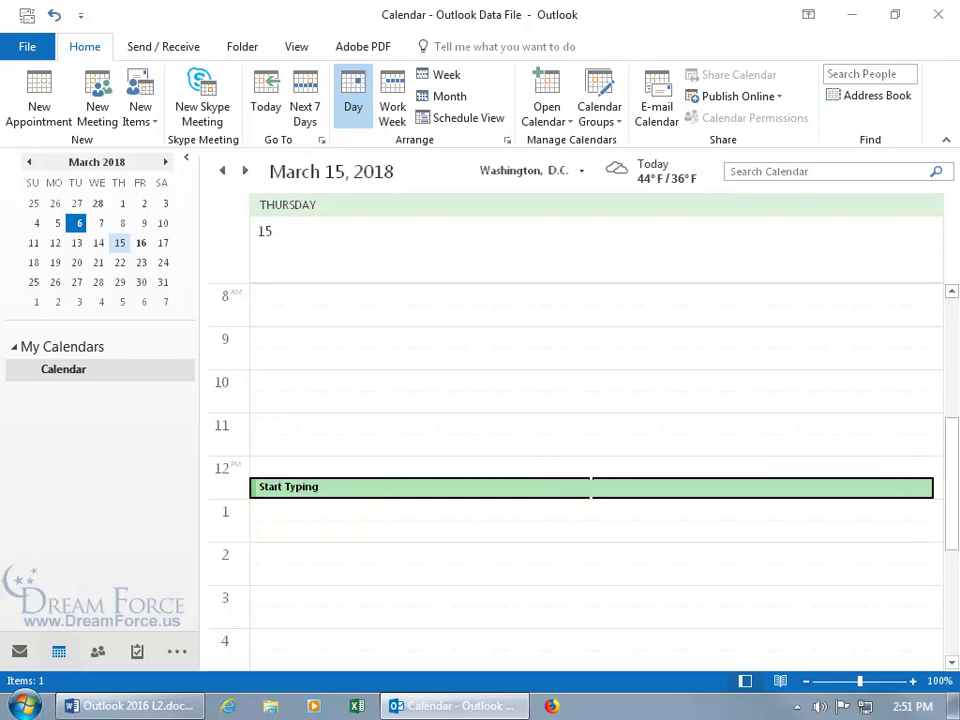
click(350, 494)
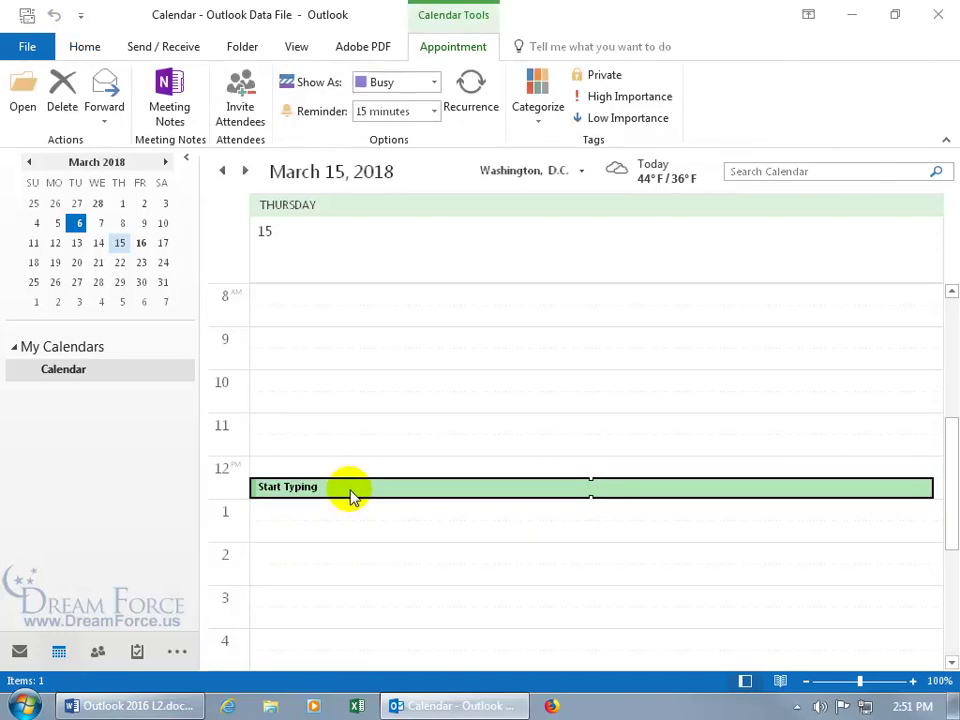
- Open the full details of the "Start Typing" appointment on March 15 and delete the appointment
mouse_move(351, 495)
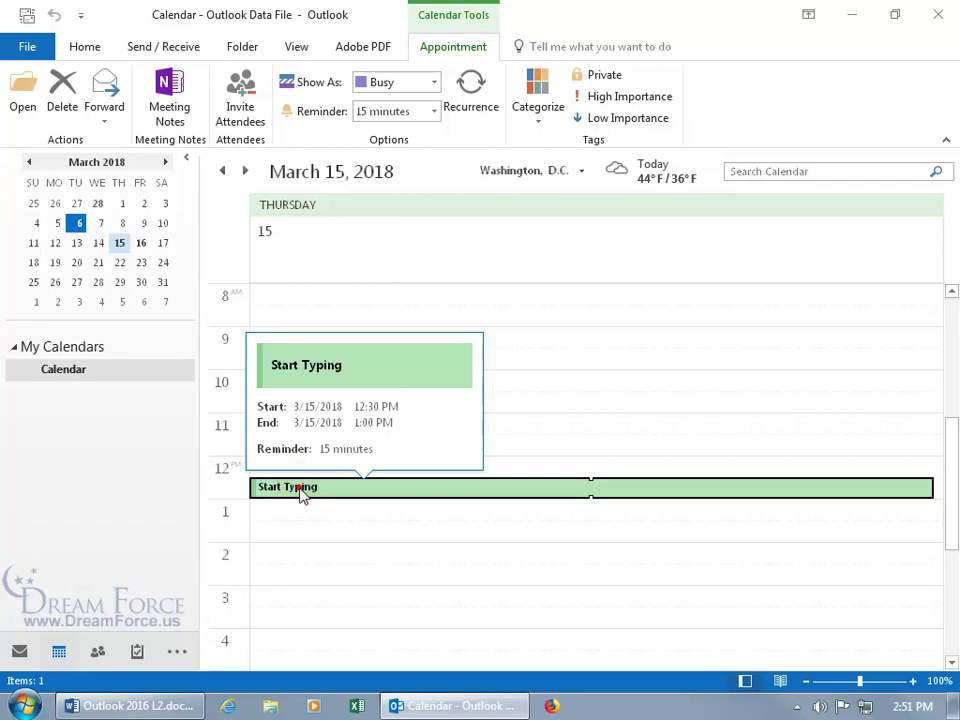
double_click(302, 494)
key(Tab)
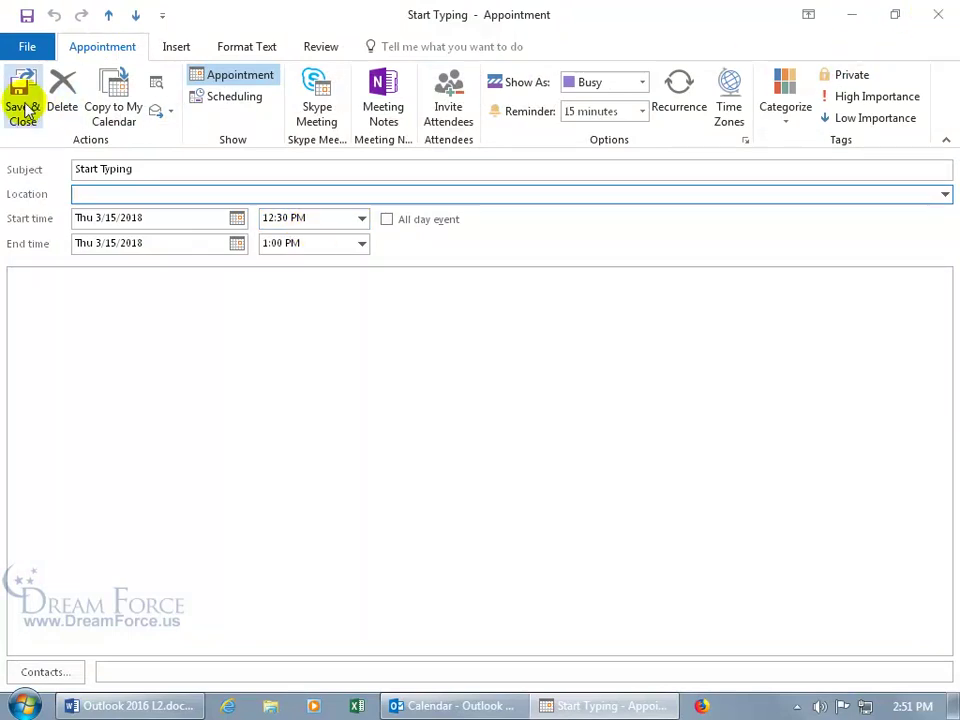
click(62, 95)
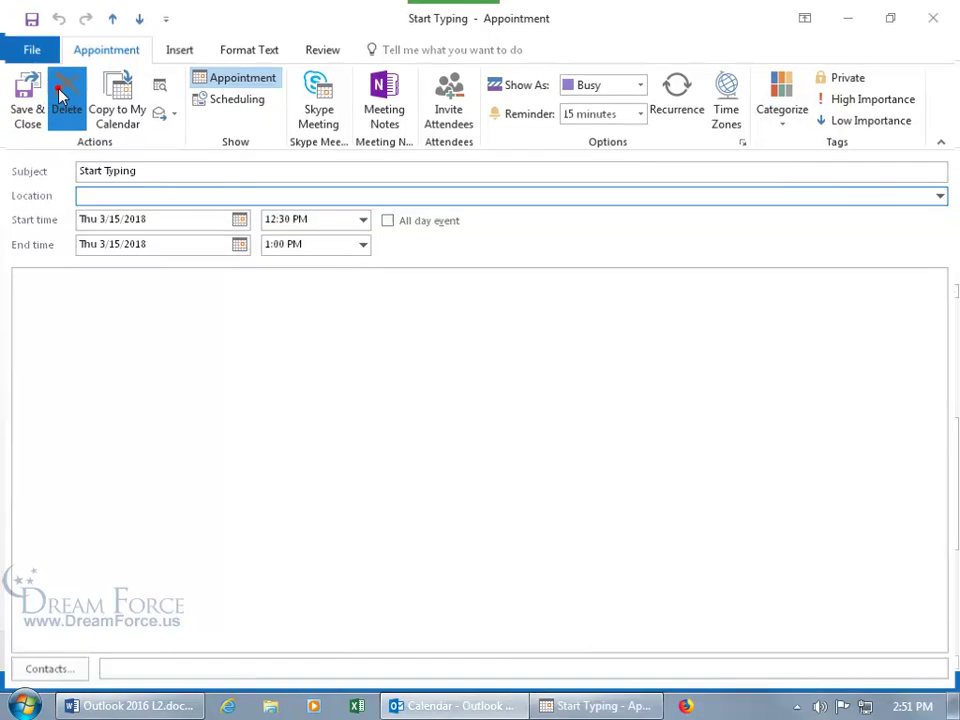